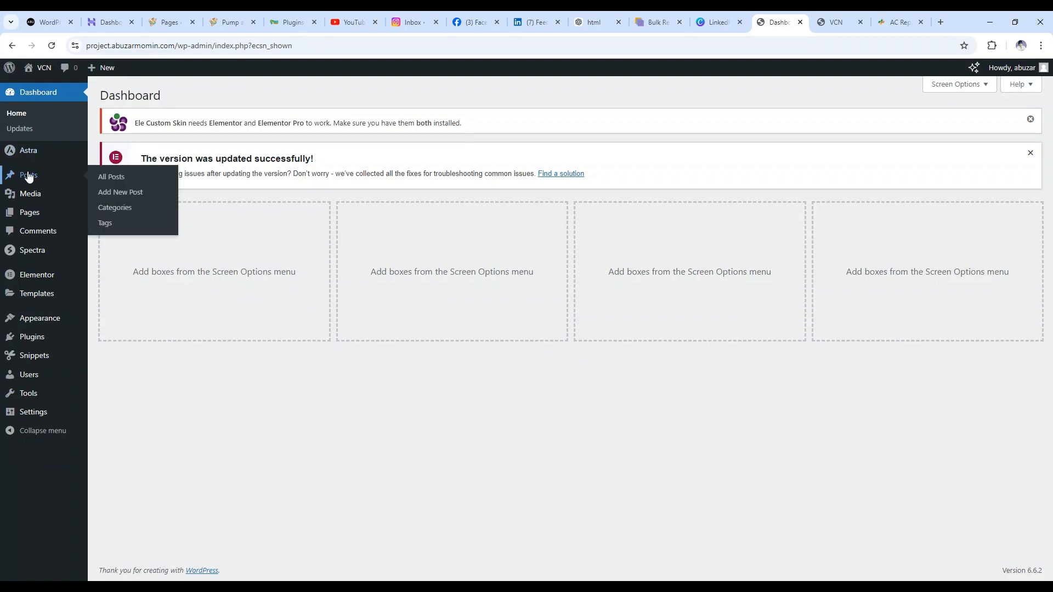
Review the site's list of posts and its list of pages
scroll(326, 281, down, 1)
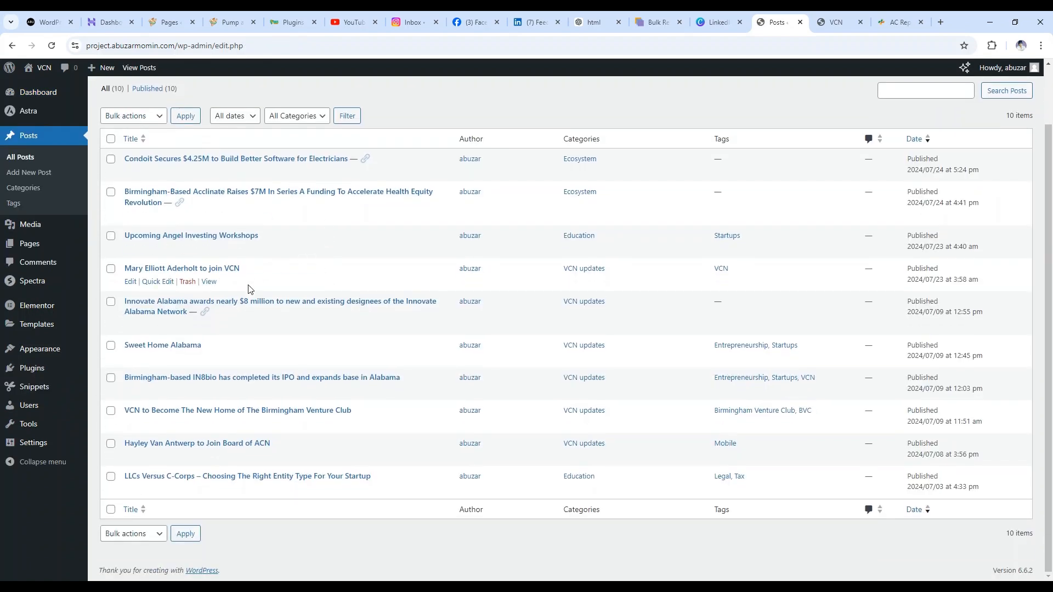
mouse_move(30, 243)
click(108, 244)
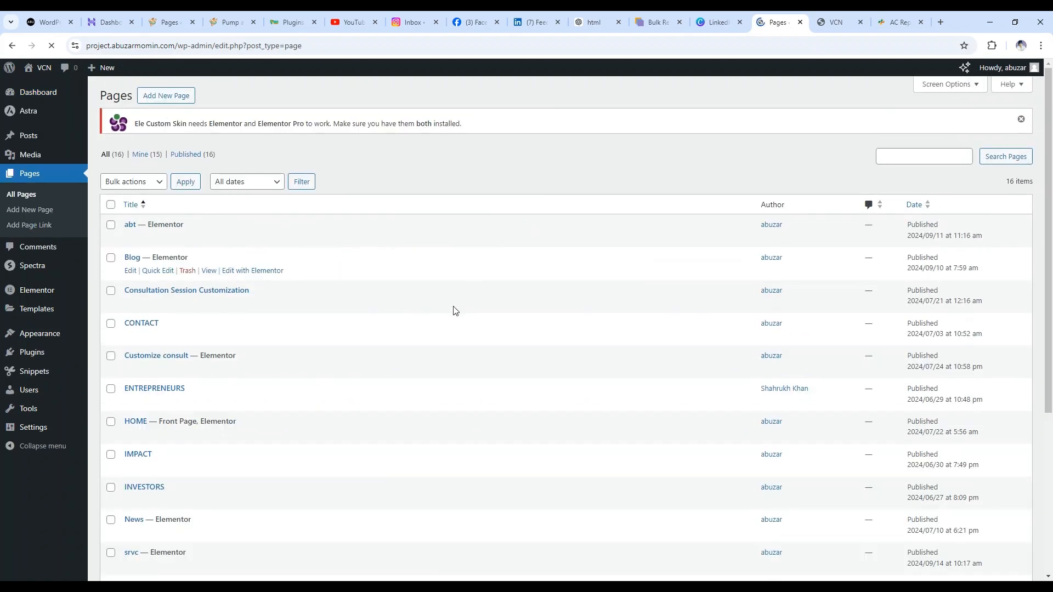
scroll(412, 309, down, 4)
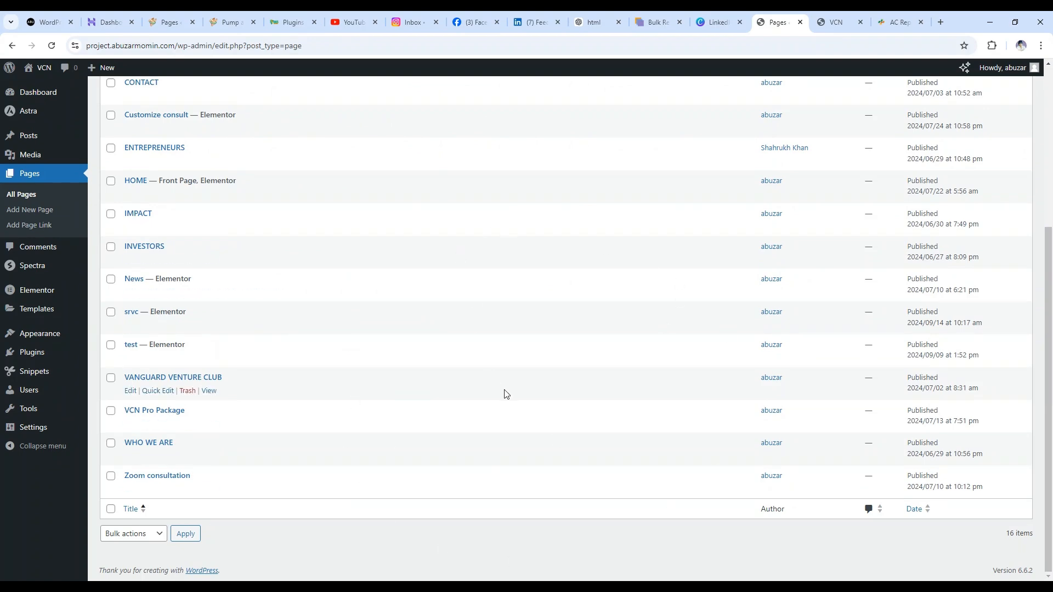
scroll(499, 392, up, 4)
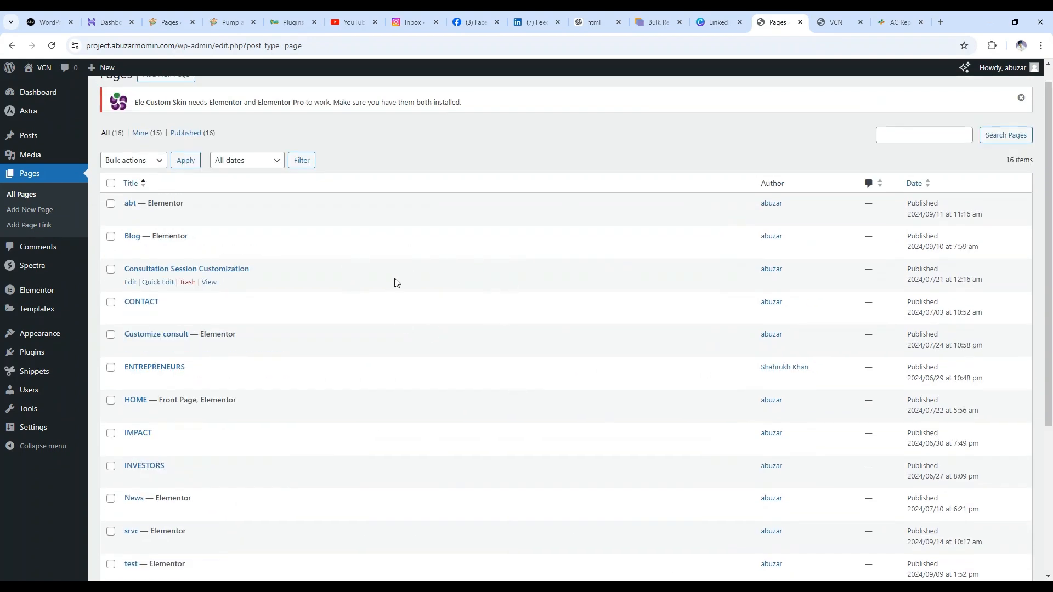
scroll(477, 349, down, 4)
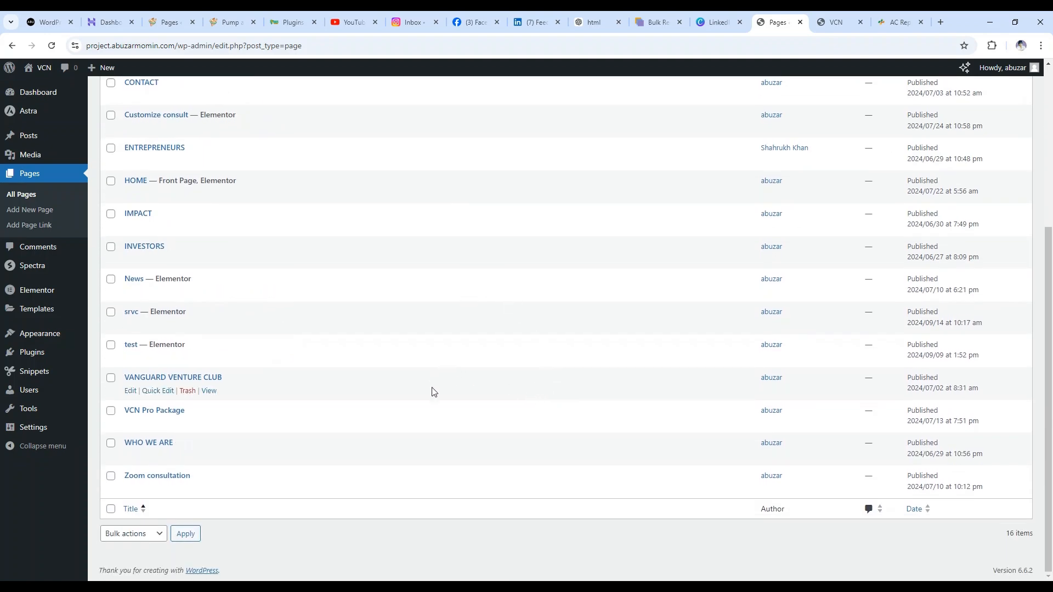
scroll(357, 327, up, 4)
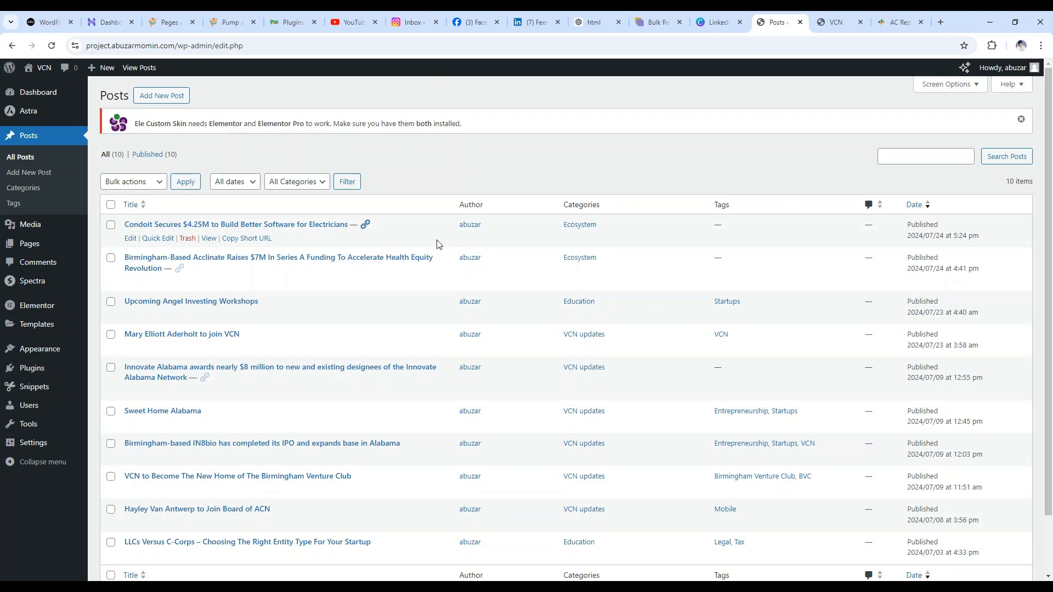
scroll(431, 245, down, 2)
mouse_move(78, 339)
scroll(437, 296, up, 2)
scroll(437, 296, down, 2)
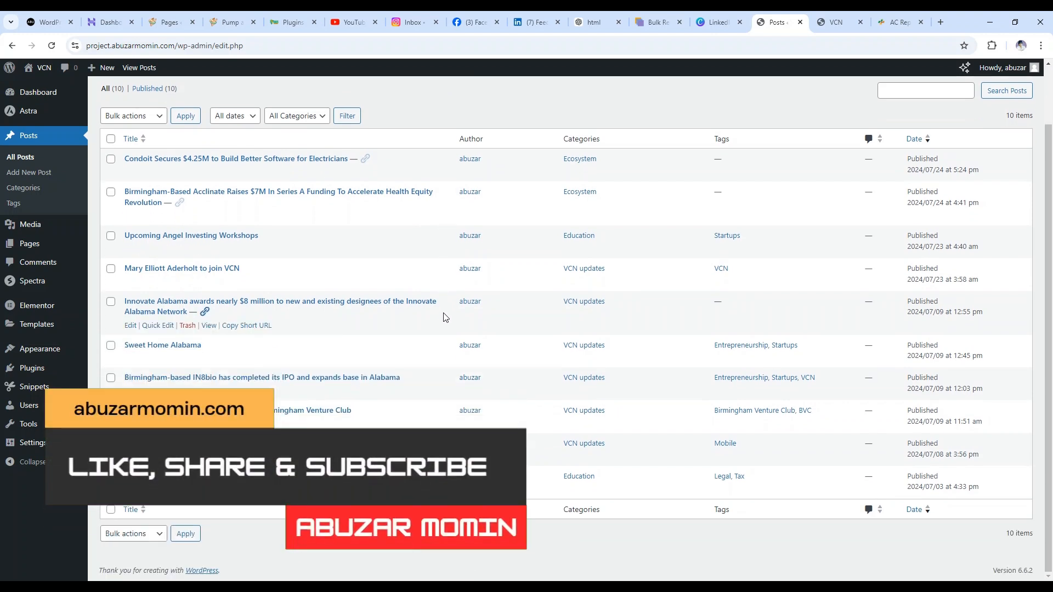
mouse_move(63, 245)
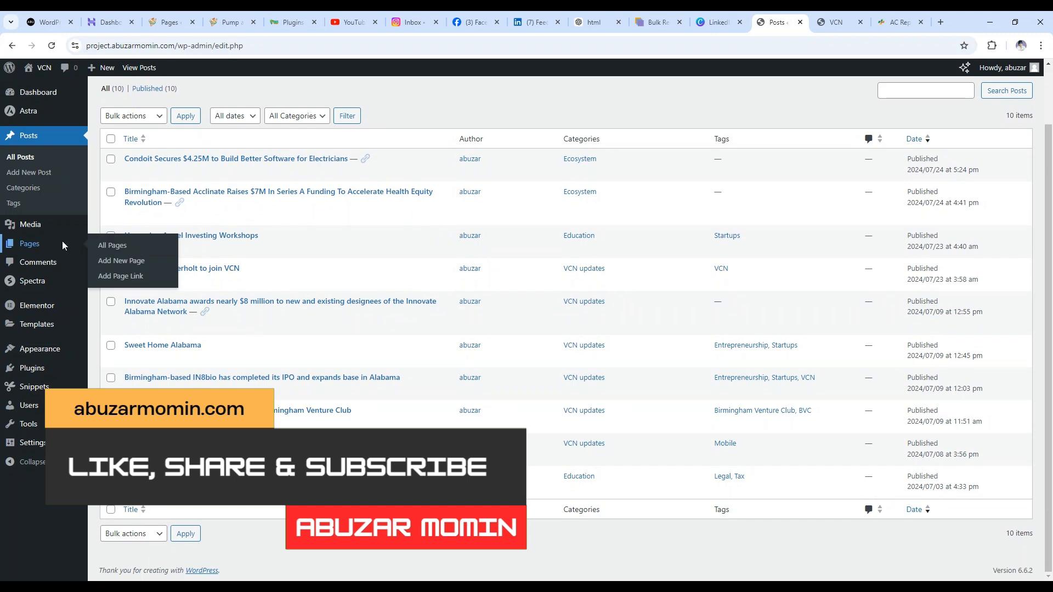
click(63, 247)
scroll(275, 289, down, 2)
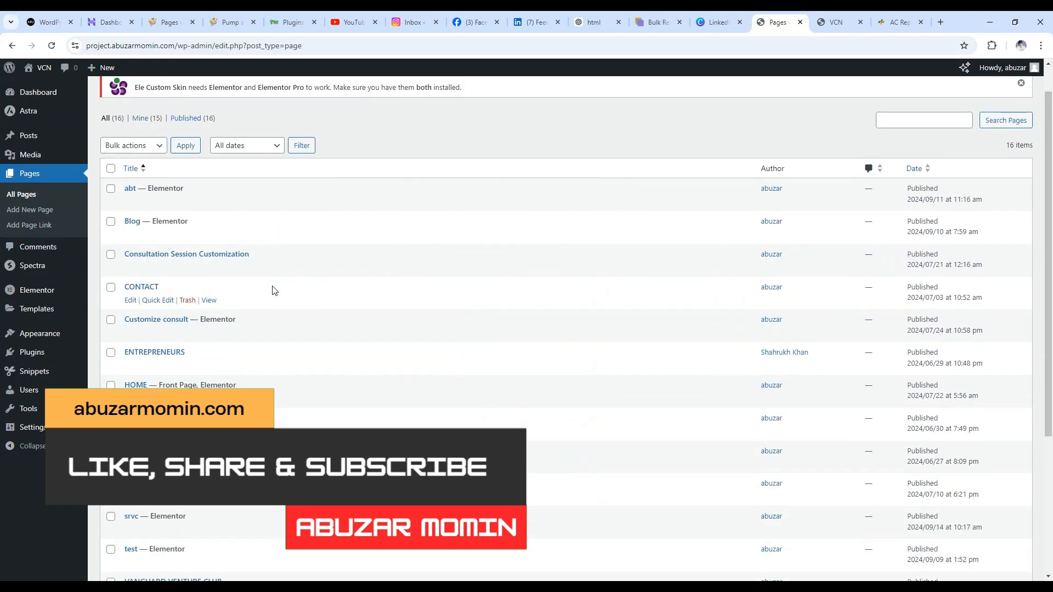
scroll(340, 329, down, 3)
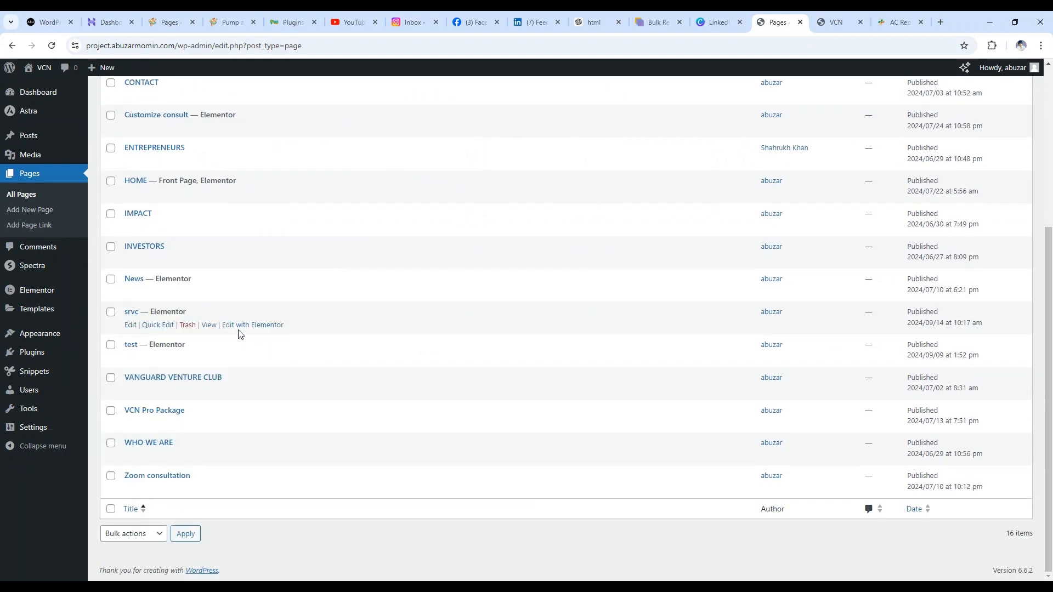
Search the plugin directory for "garbage" and install Plugins Garbage Collector (Database Cleanup)
click(49, 353)
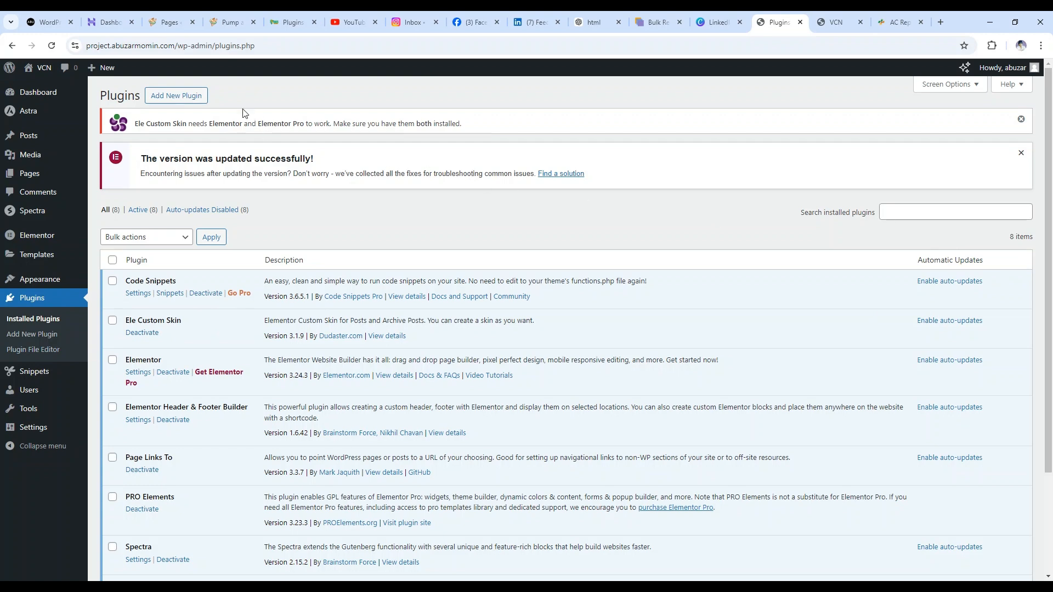
click(192, 96)
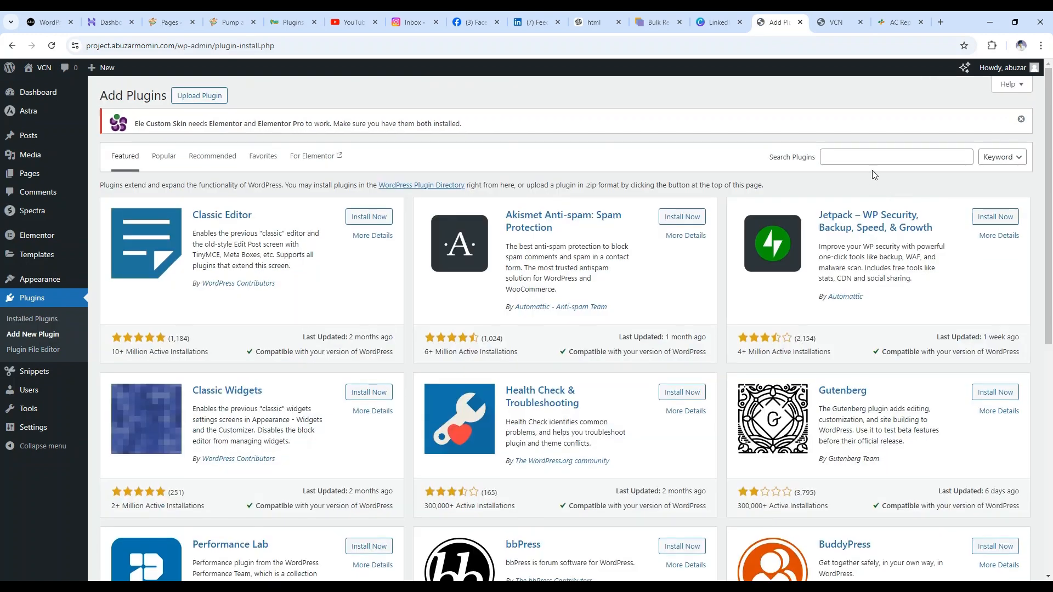
click(882, 156)
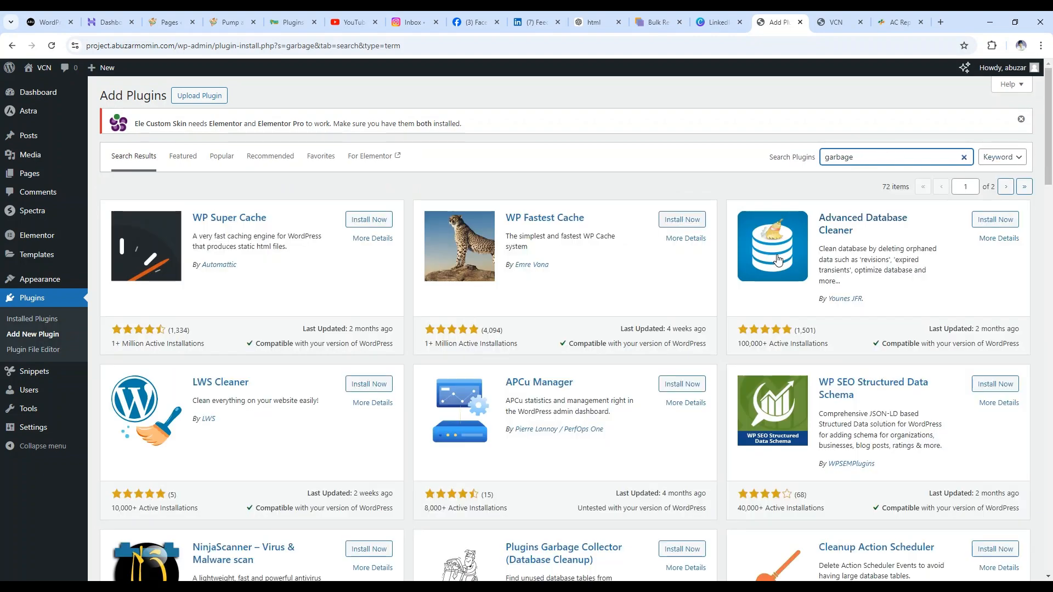
scroll(641, 291, down, 4)
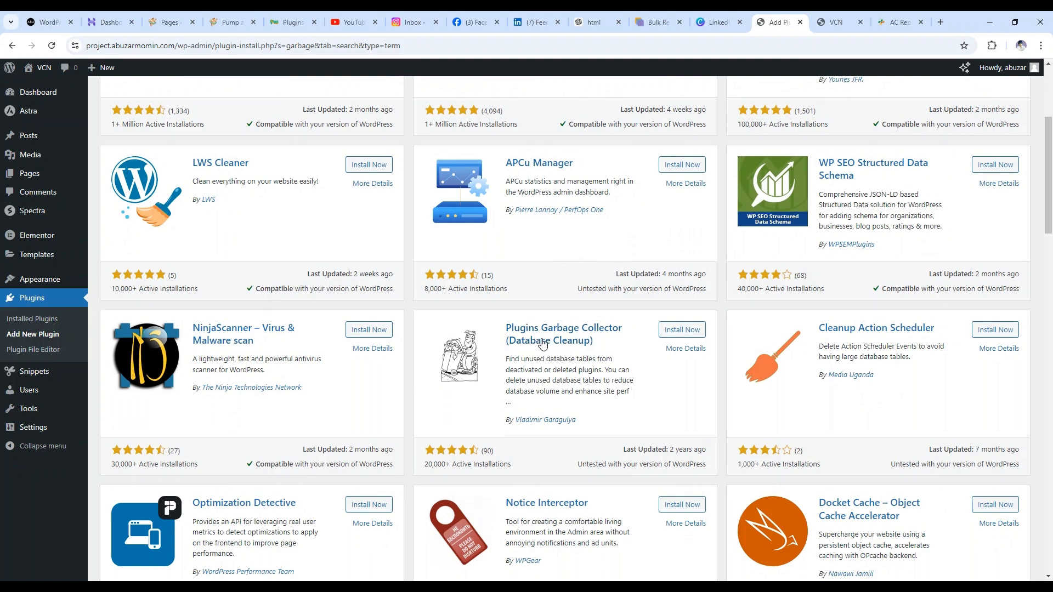
click(666, 330)
Install and activate the Advanced Database Cleaner plugin from the "garbage" search results
scroll(543, 307, up, 4)
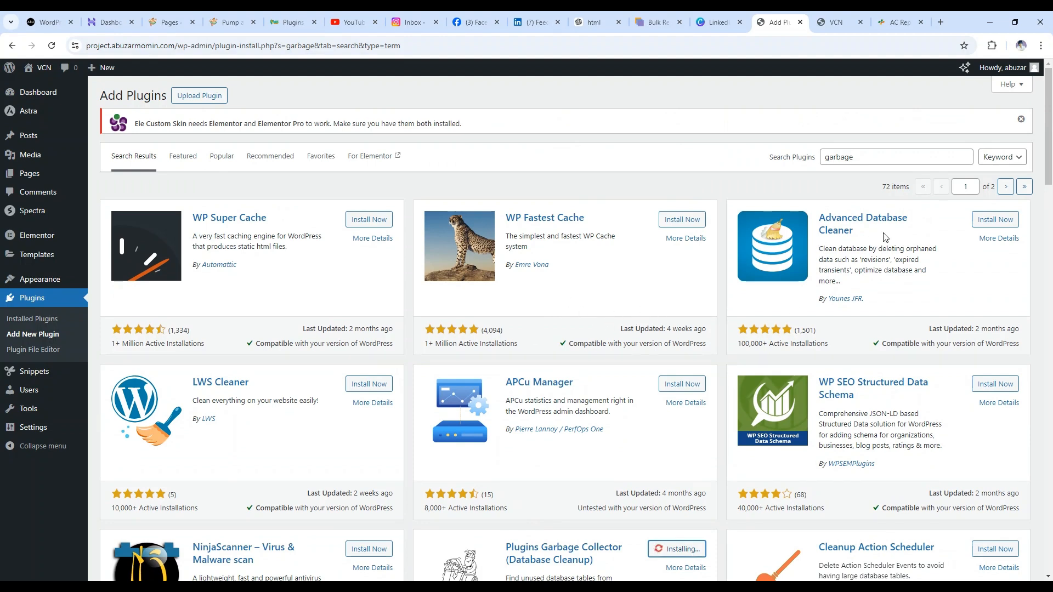
click(987, 220)
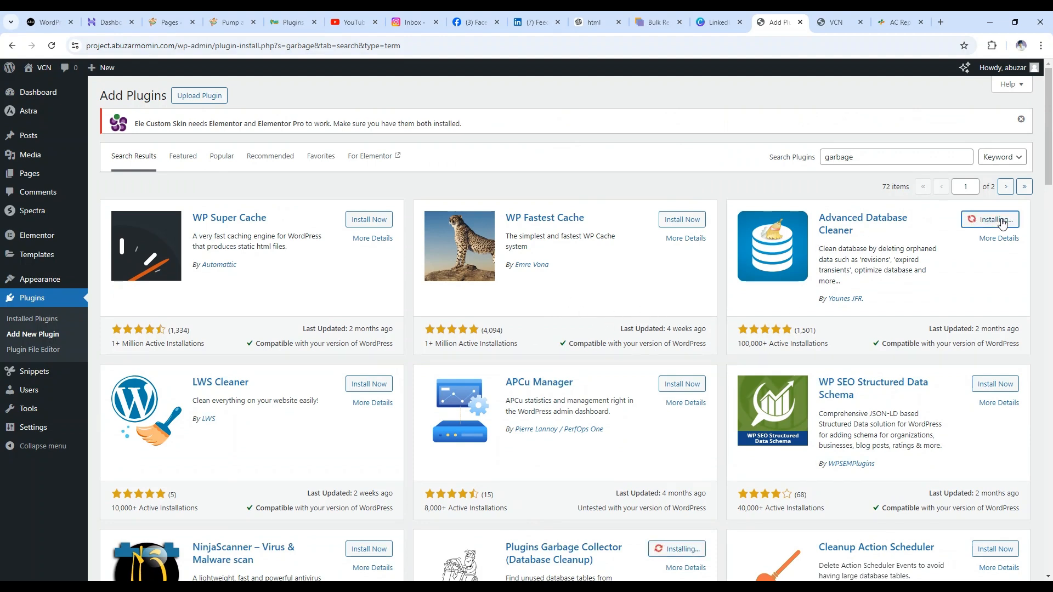
scroll(828, 257, down, 4)
scroll(843, 265, up, 3)
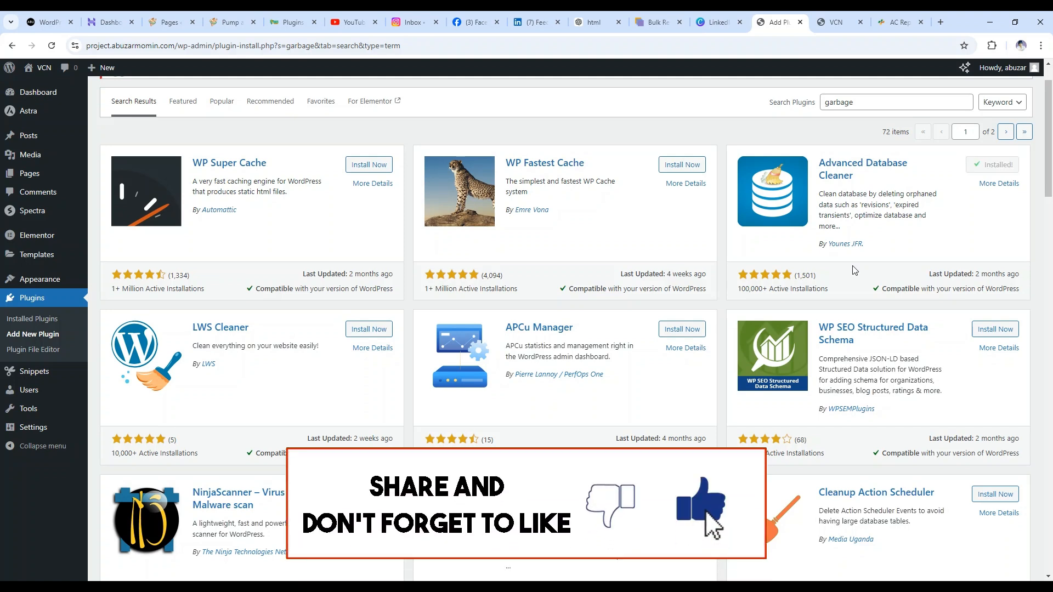
click(1004, 166)
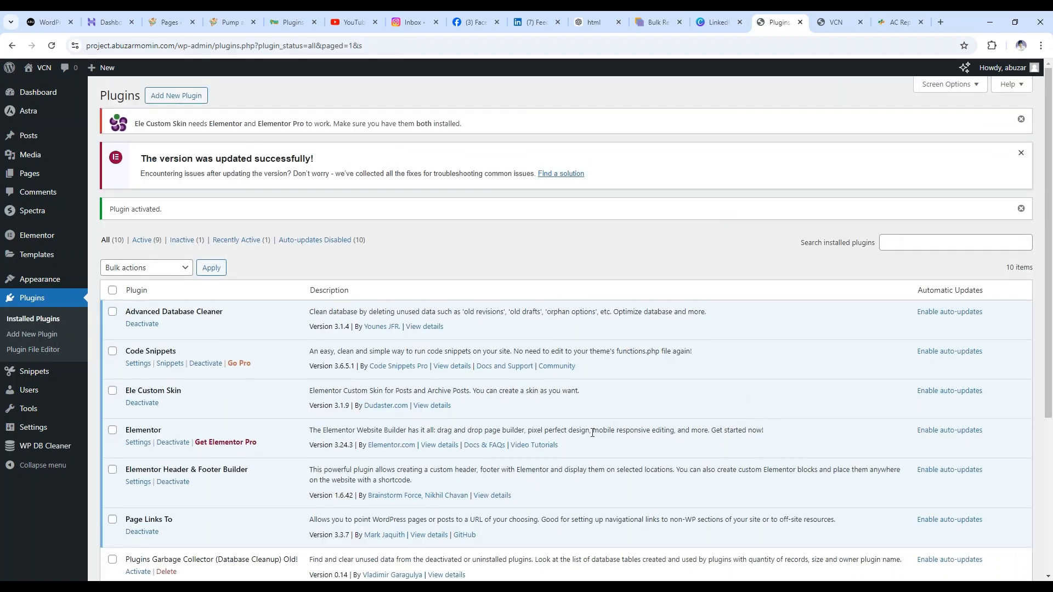
click(175, 97)
scroll(532, 400, down, 5)
scroll(541, 378, up, 4)
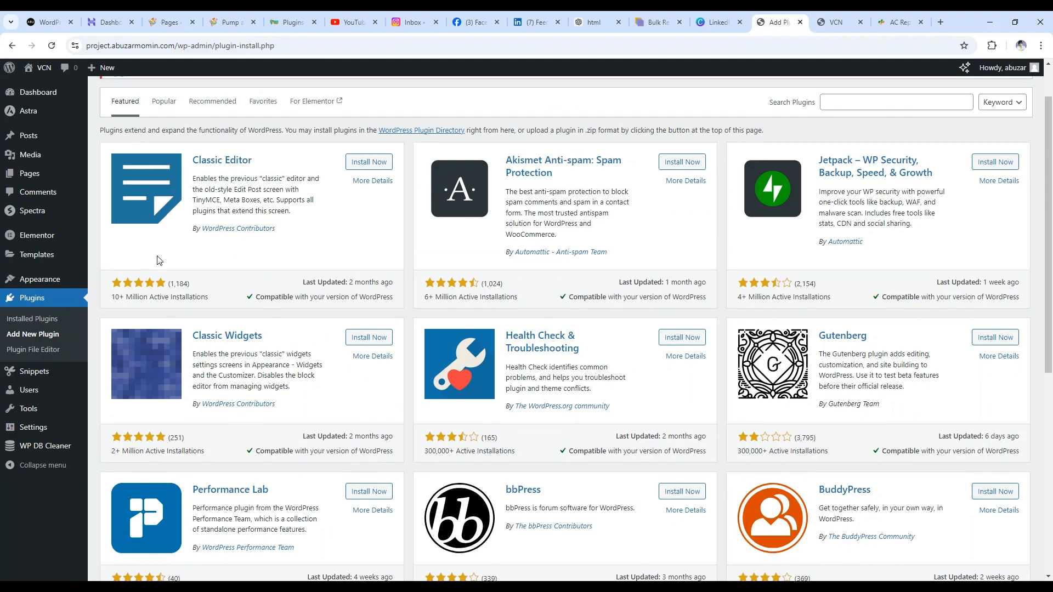
click(55, 320)
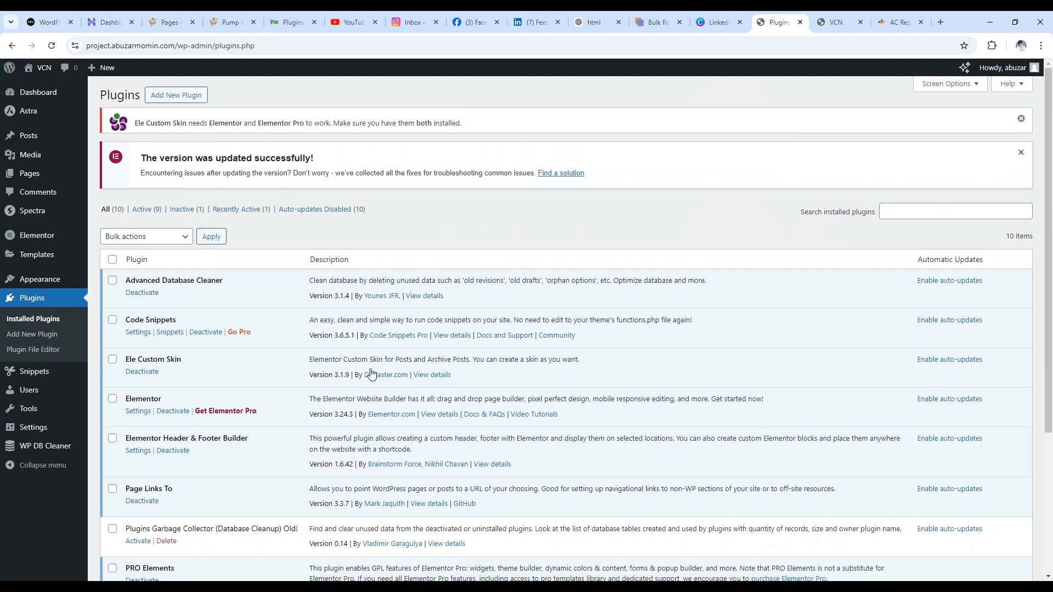
Activate the installed Plugins Garbage Collector (Database Cleanup) plugin
scroll(309, 389, down, 5)
click(138, 342)
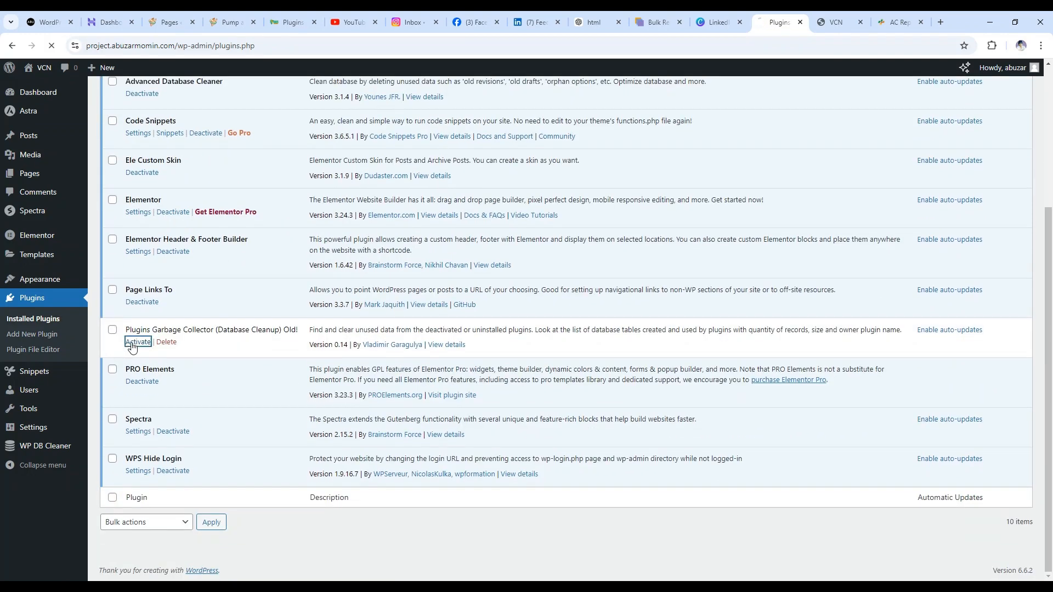
scroll(324, 422, down, 5)
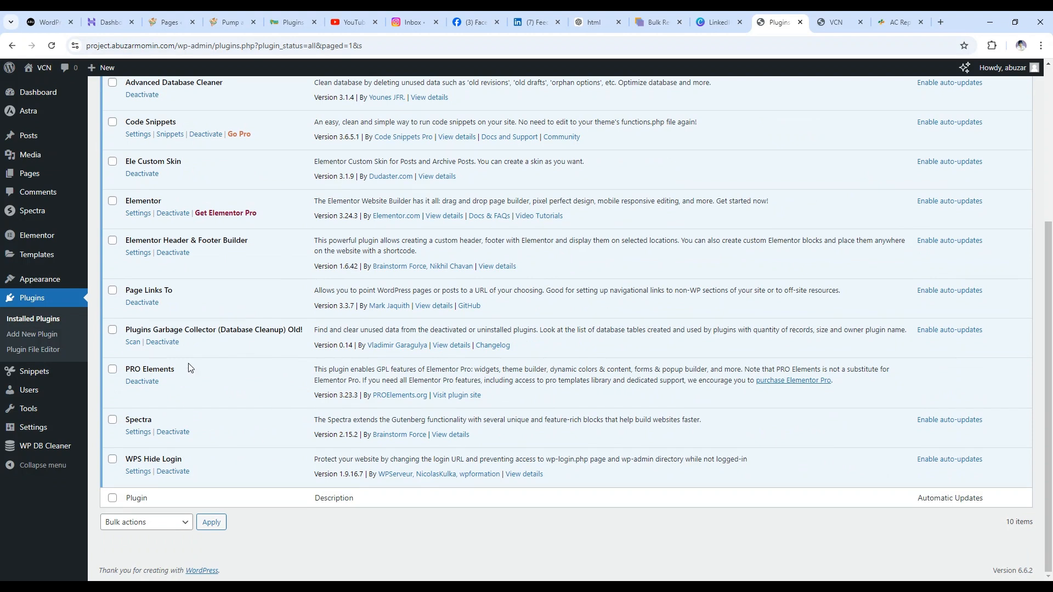
Run a Database Cleanup scan for none-WP tables with hidden tables shown
mouse_move(54, 413)
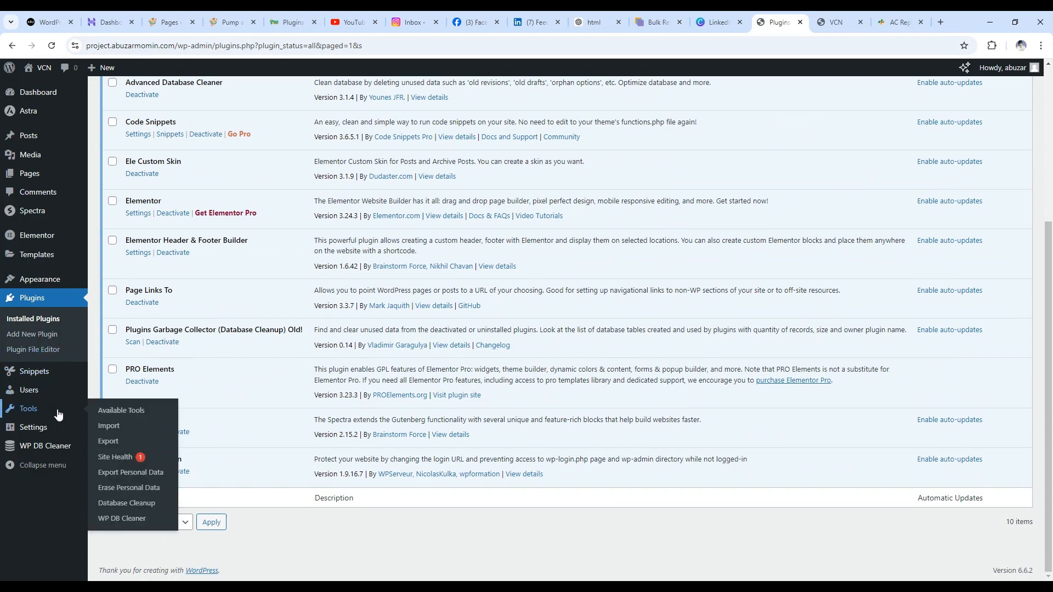
click(140, 504)
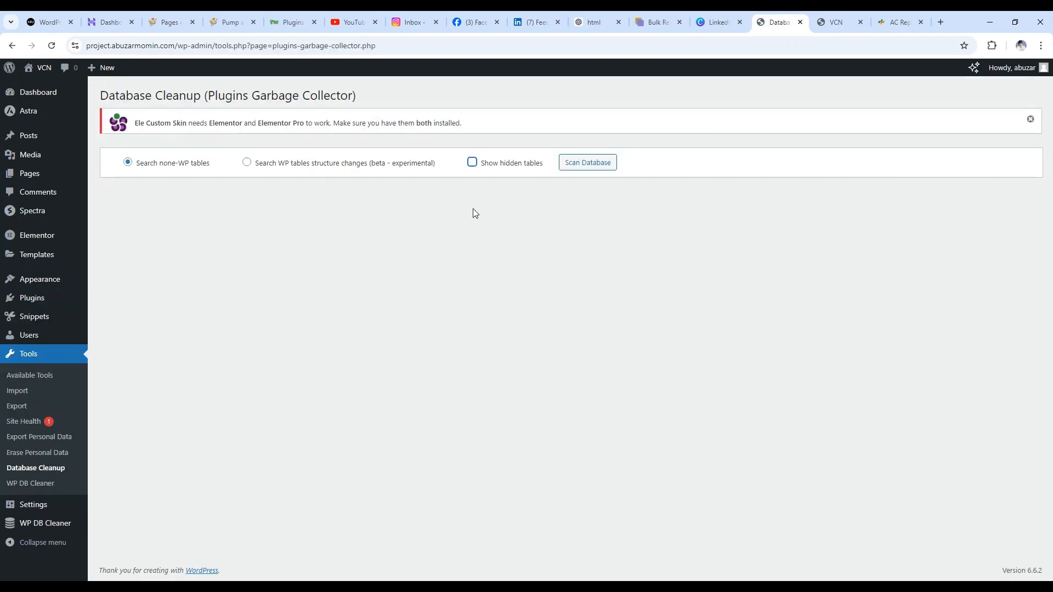
click(473, 164)
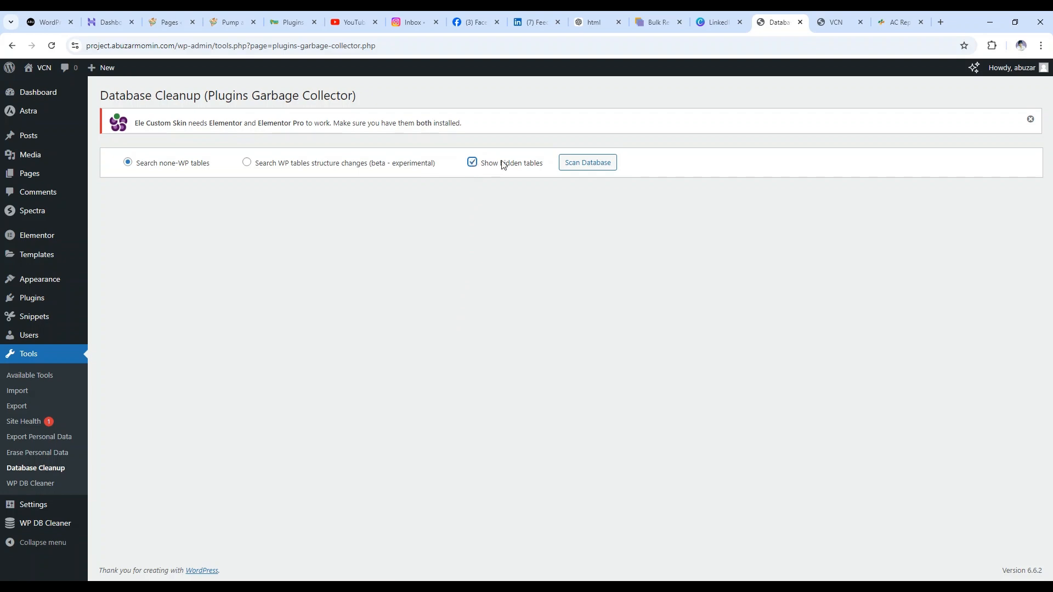
click(571, 163)
click(576, 117)
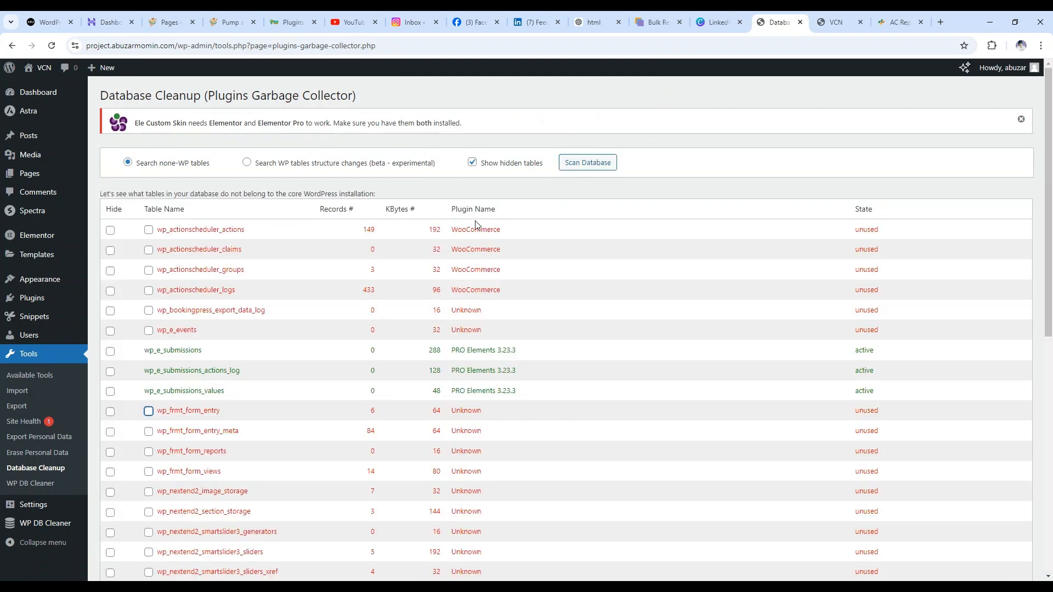
Delete all tables marked unused in the scan, from wp_actionscheduler_actions through wp_slicewp_visits, keeping the active PRO Elements tables
scroll(383, 277, down, 8)
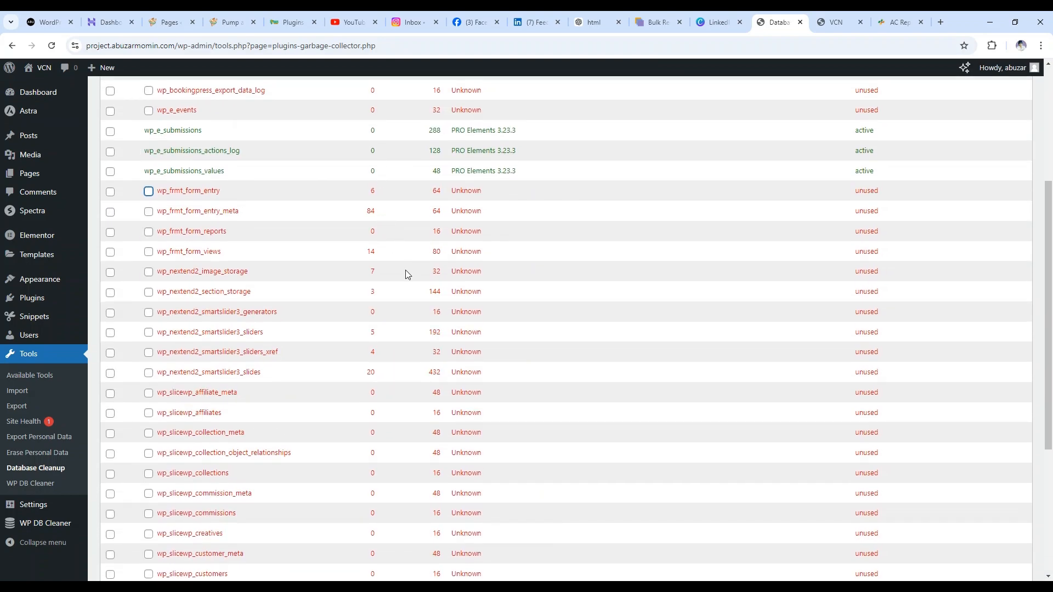
scroll(433, 296, up, 4)
scroll(434, 297, up, 4)
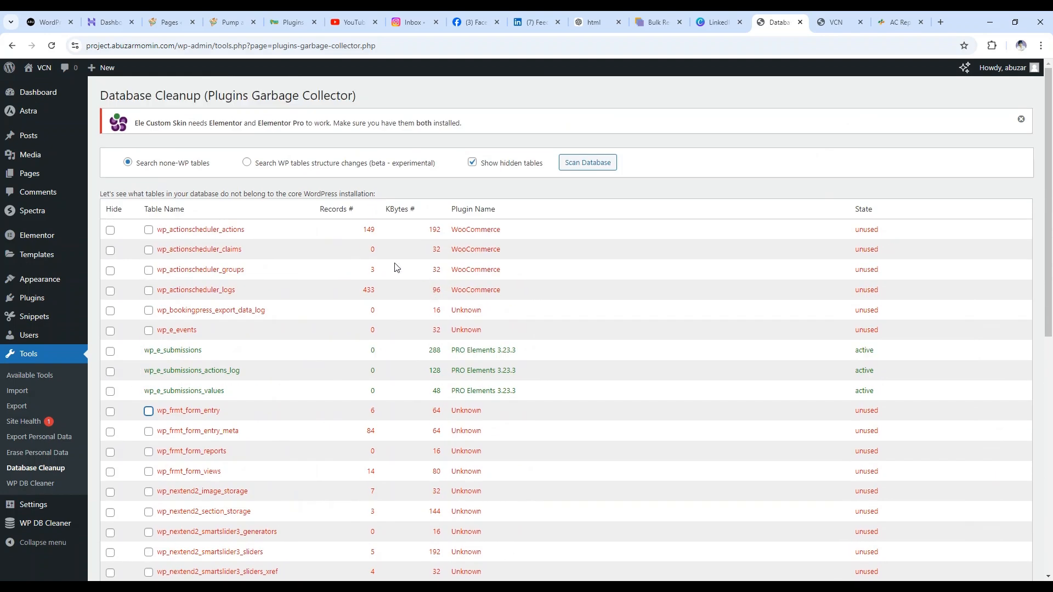
click(148, 249)
click(148, 270)
click(149, 291)
click(149, 310)
scroll(219, 349, down, 4)
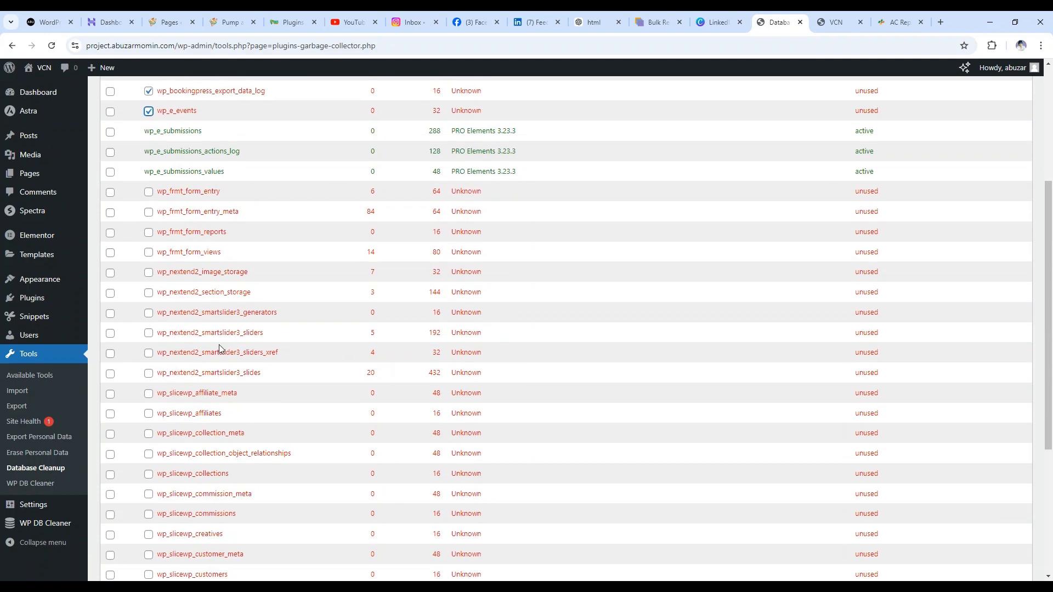
click(148, 191)
click(149, 212)
click(148, 232)
click(149, 252)
click(148, 273)
click(149, 293)
click(149, 334)
click(148, 354)
click(149, 374)
click(149, 394)
click(148, 436)
click(149, 454)
click(149, 474)
scroll(149, 475, down, 4)
click(148, 455)
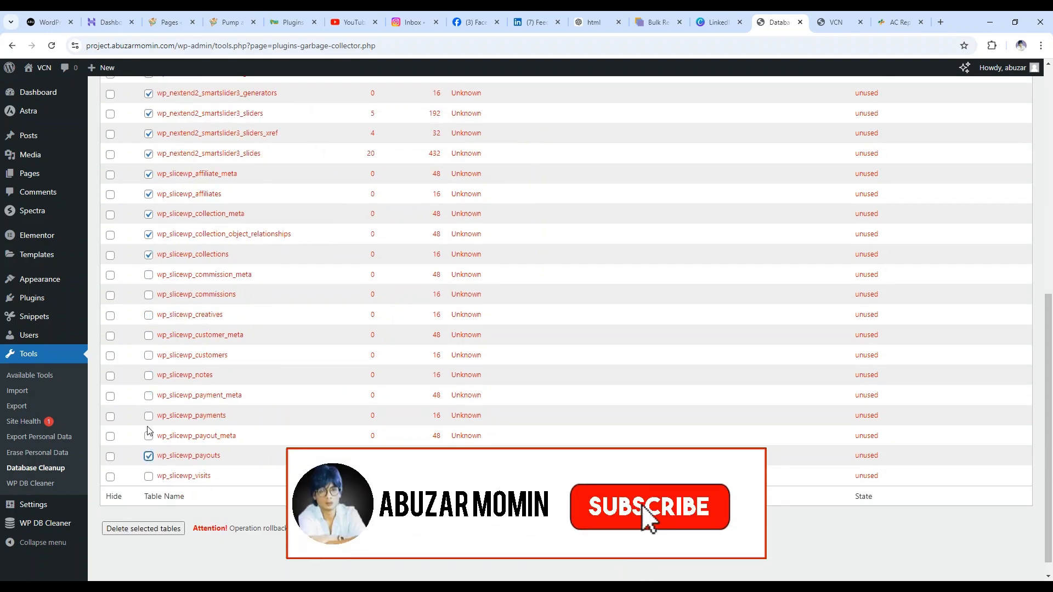
click(148, 436)
click(149, 416)
click(149, 395)
click(149, 375)
click(149, 355)
click(148, 336)
click(149, 315)
click(149, 295)
click(149, 275)
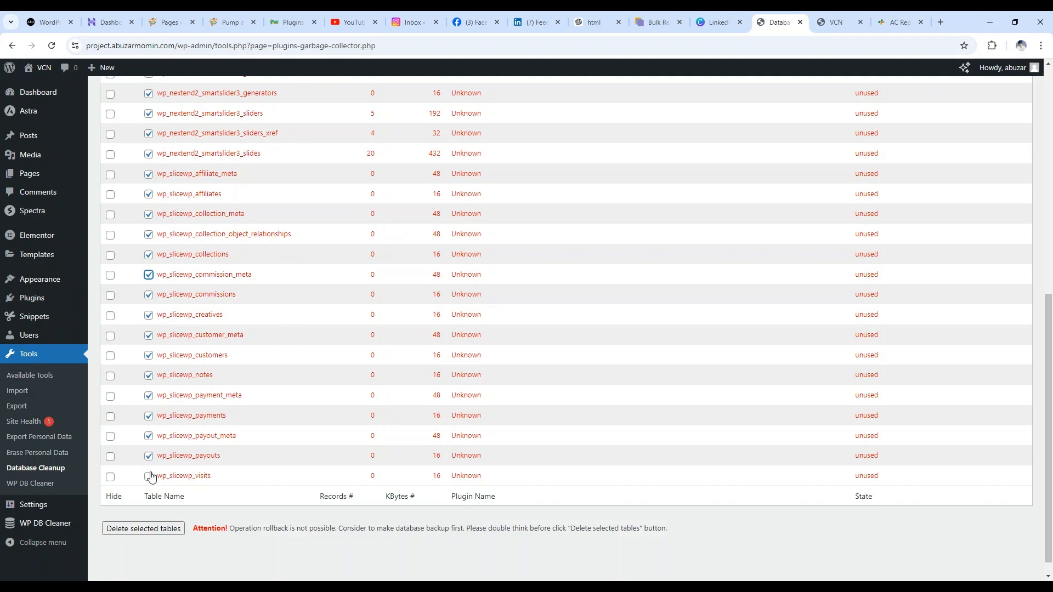
click(148, 477)
scroll(149, 504, down, 1)
click(167, 513)
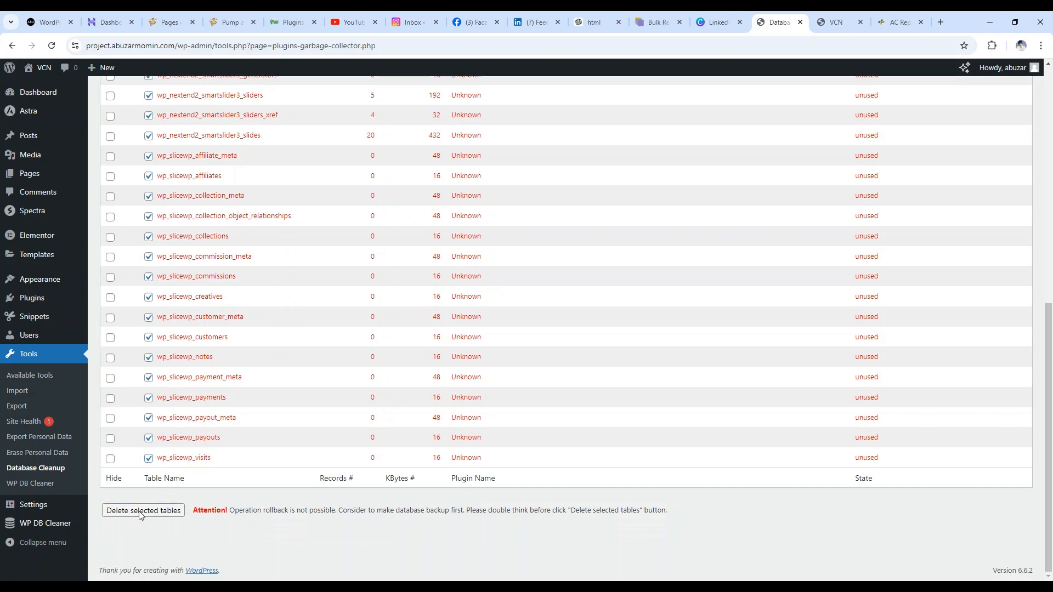
click(577, 208)
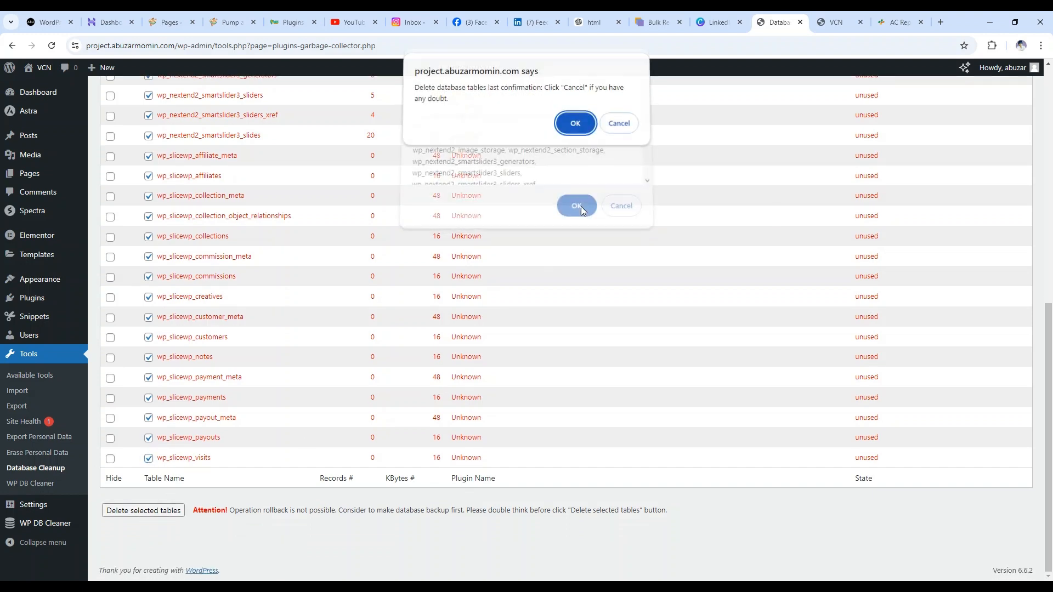
click(582, 125)
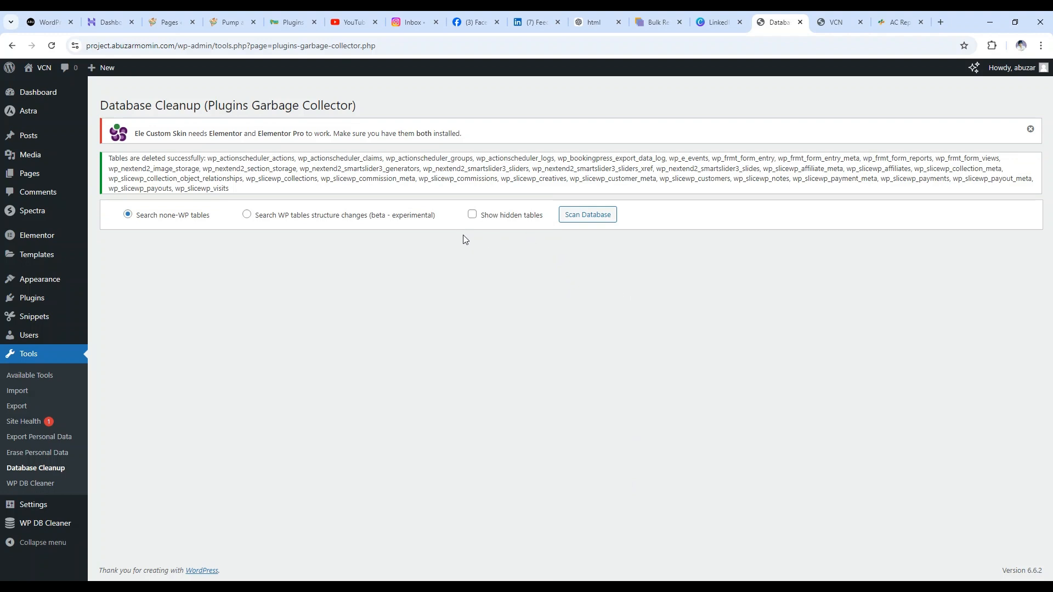
Clean the Revisions and Auto drafts from the database with WP DB Cleaner's general clean-up
click(52, 487)
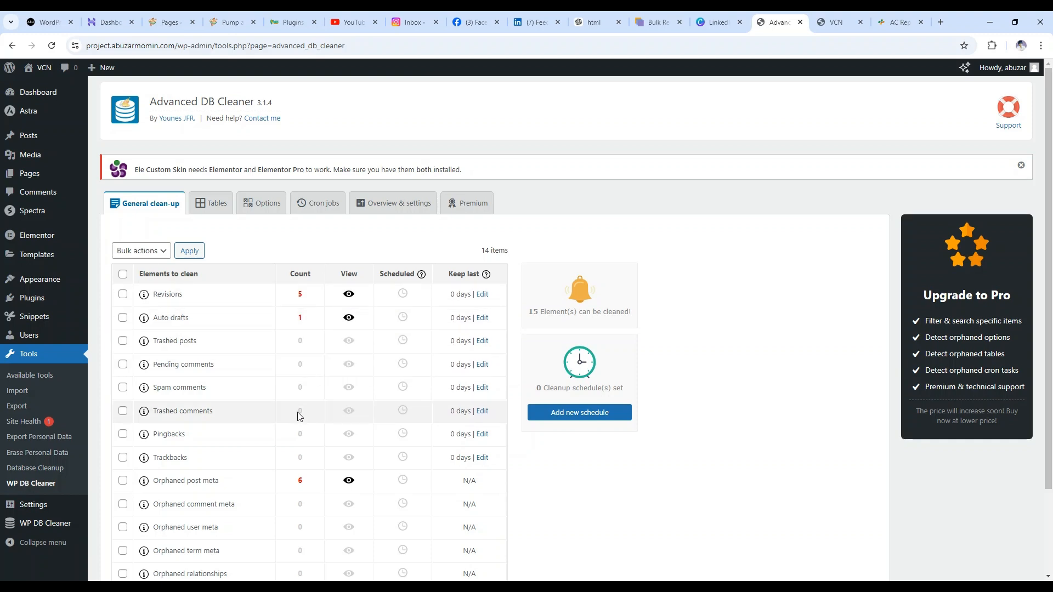
scroll(299, 417, down, 2)
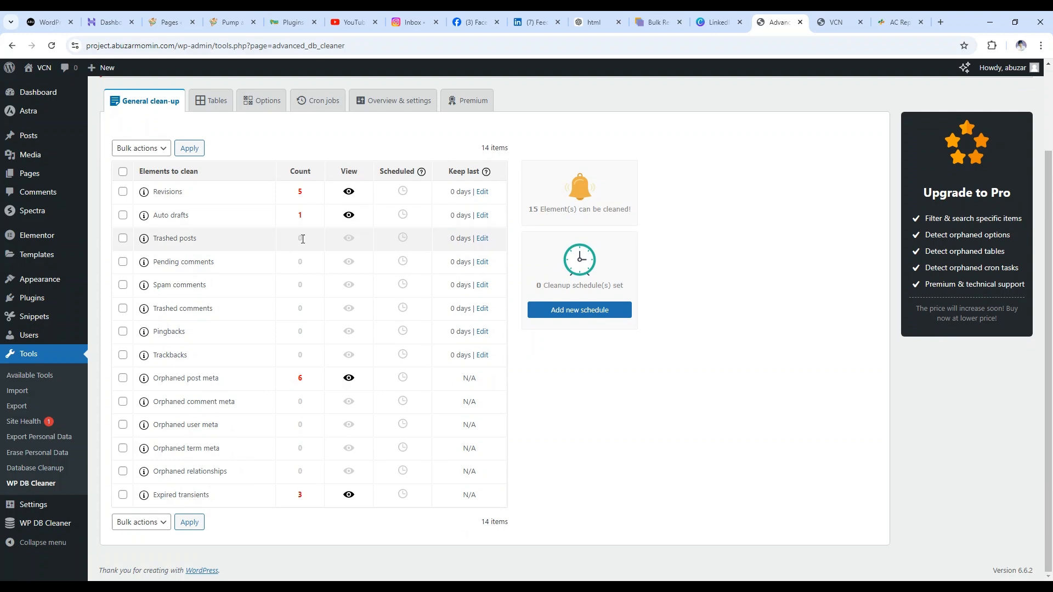
click(124, 193)
click(123, 215)
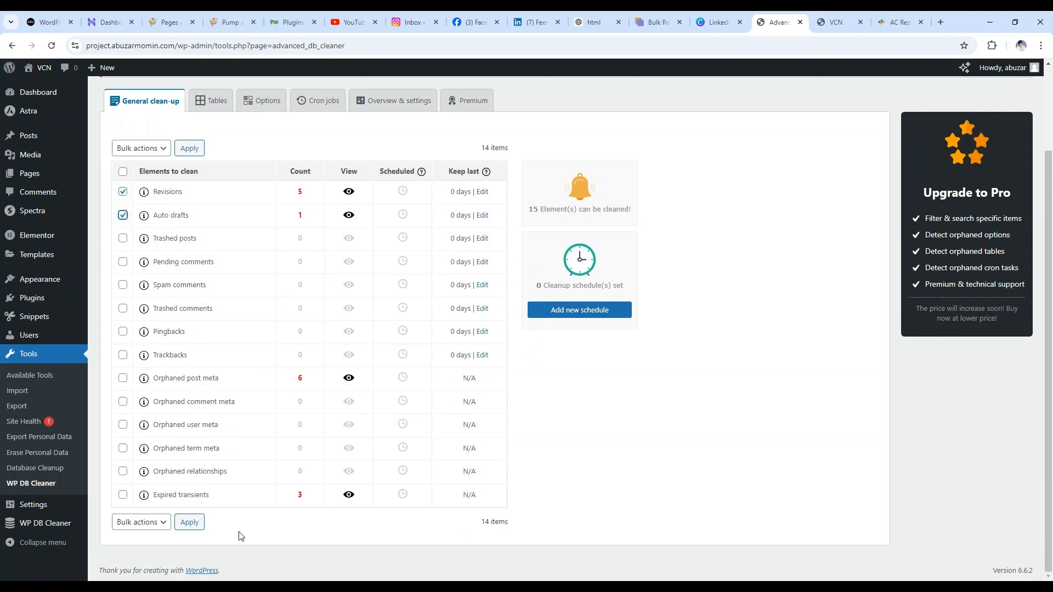
click(156, 526)
click(140, 547)
click(189, 522)
click(486, 362)
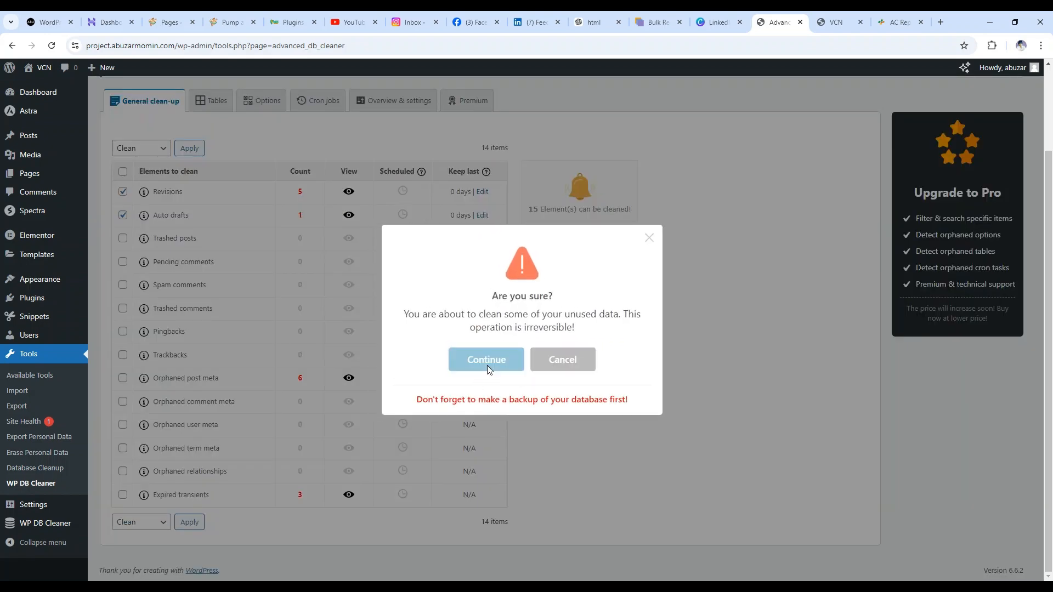
Clean the Orphaned post meta and Expired transients from the database in the general clean-up list
scroll(344, 379, down, 2)
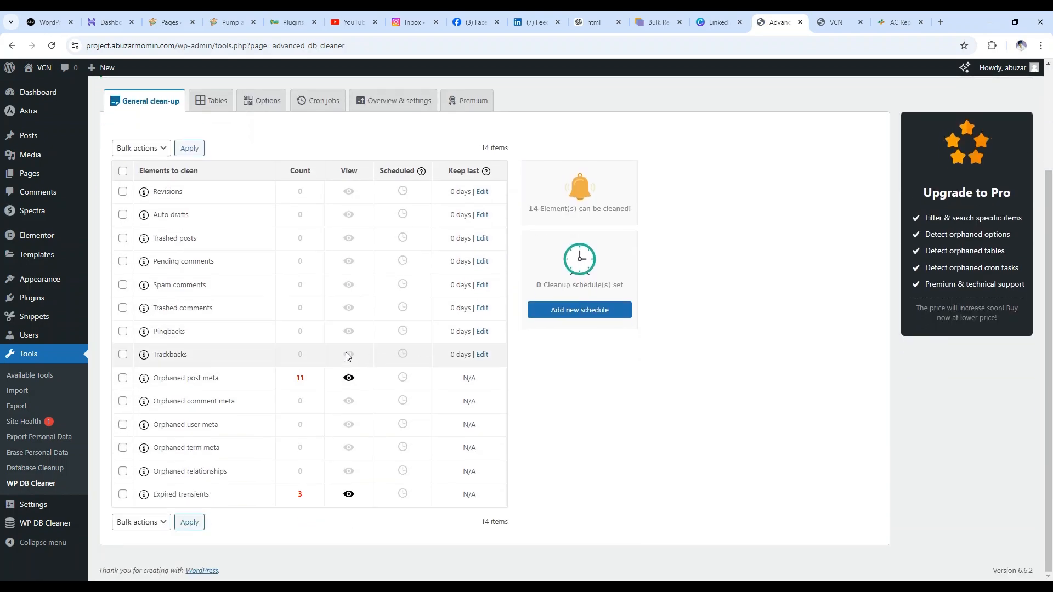
click(122, 380)
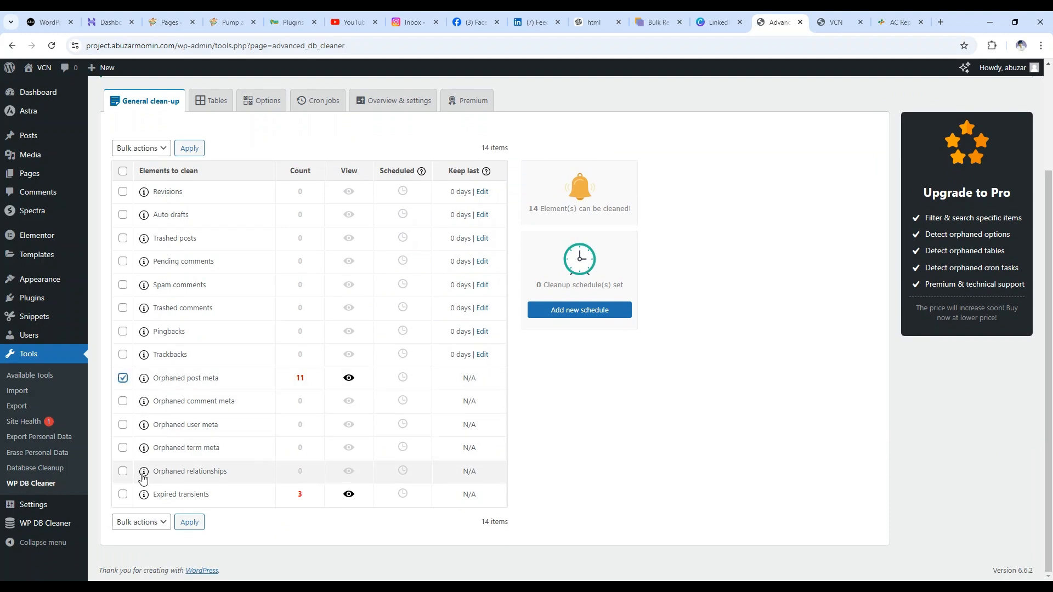
click(122, 495)
click(166, 523)
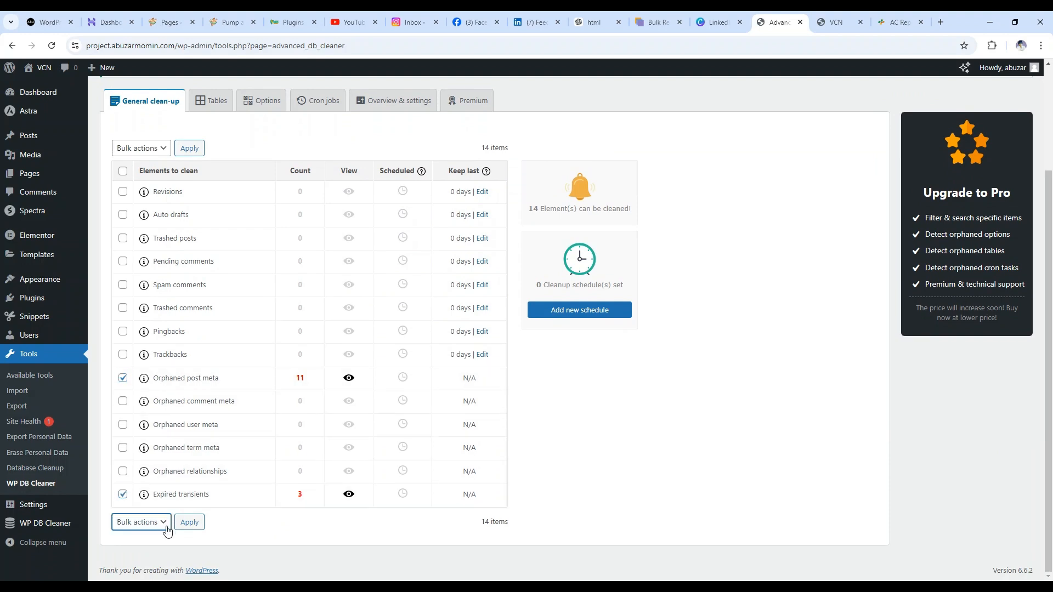
key(Down)
click(189, 522)
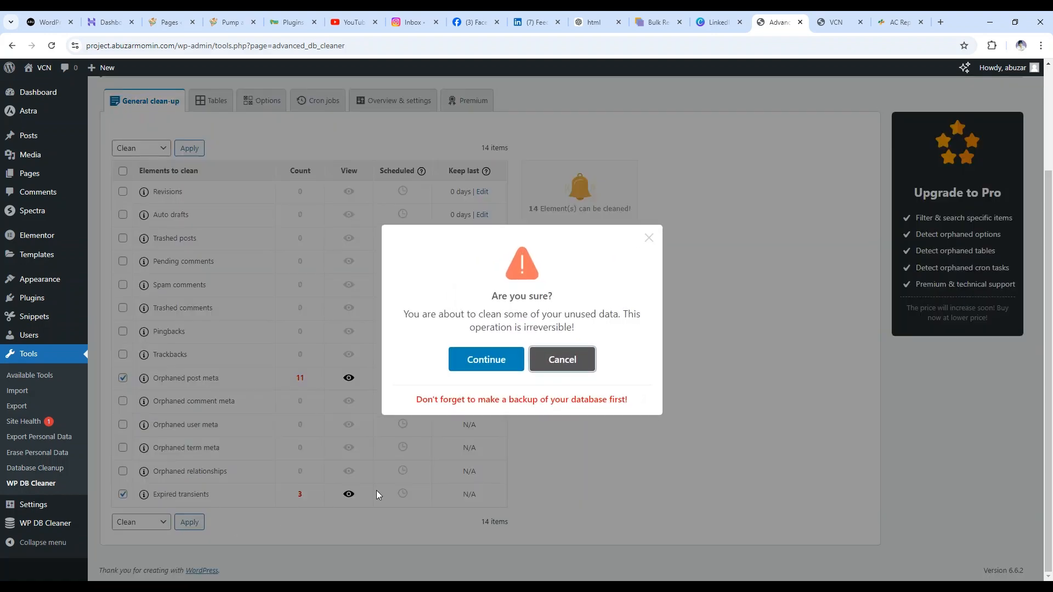
click(487, 361)
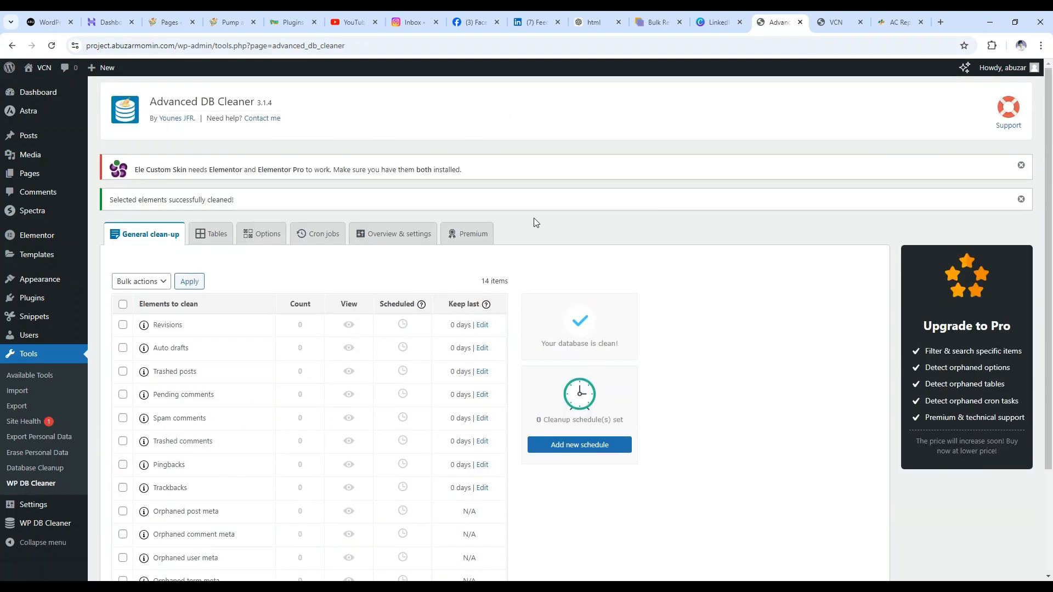
scroll(443, 232, down, 3)
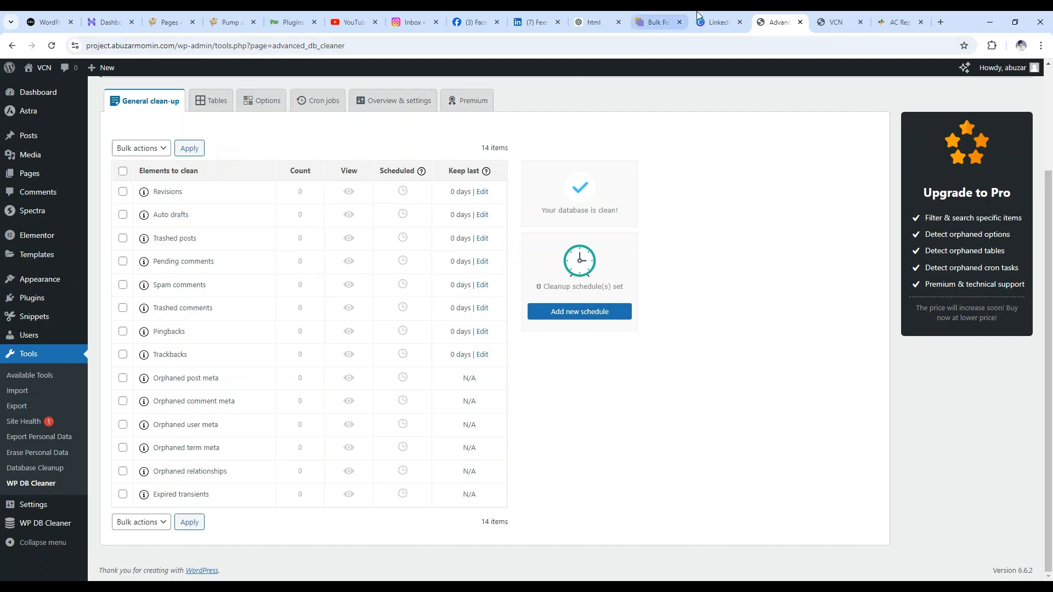
Reload the VCN site's live homepage and examine all its sections for anything affected by the database cleanup
click(828, 22)
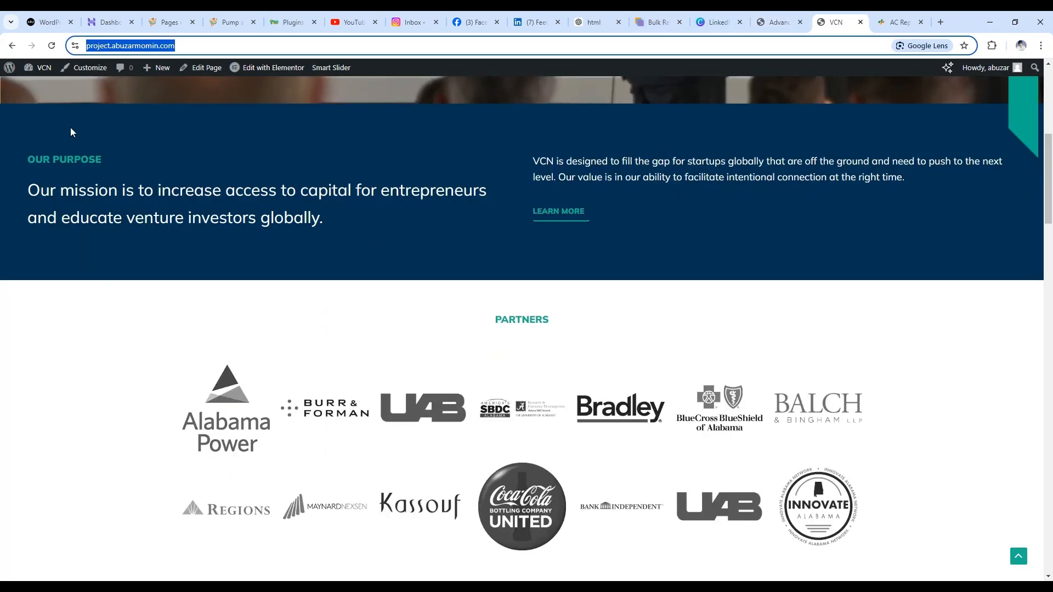
scroll(211, 181, up, 7)
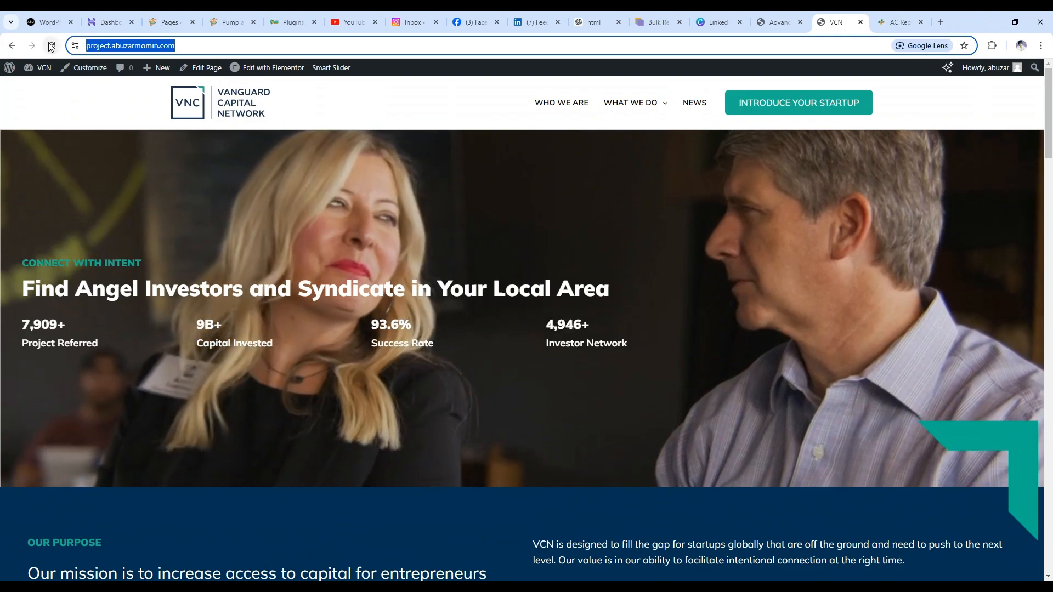
click(51, 47)
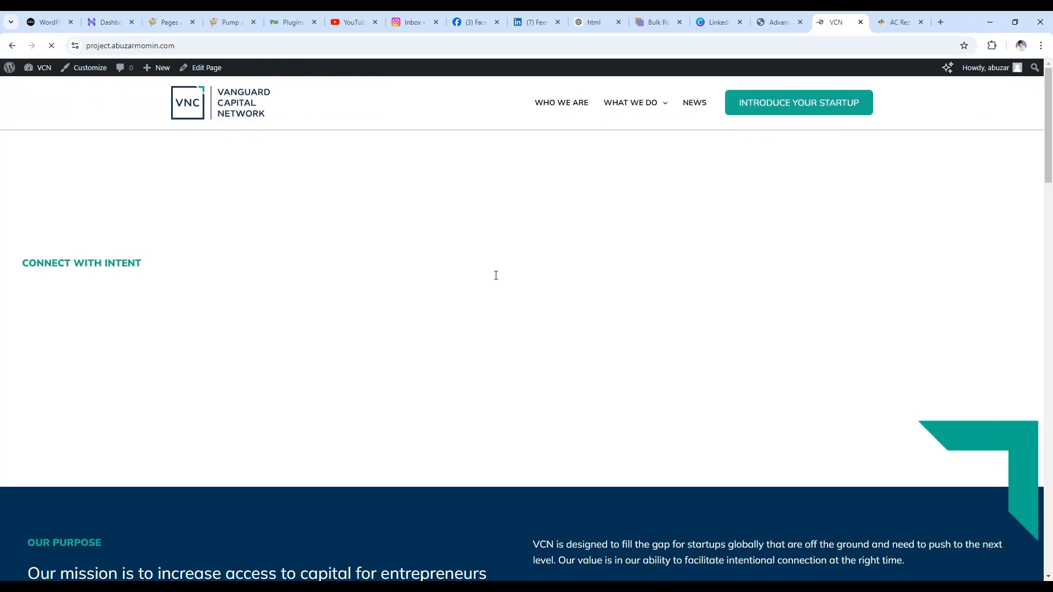
scroll(447, 268, down, 10)
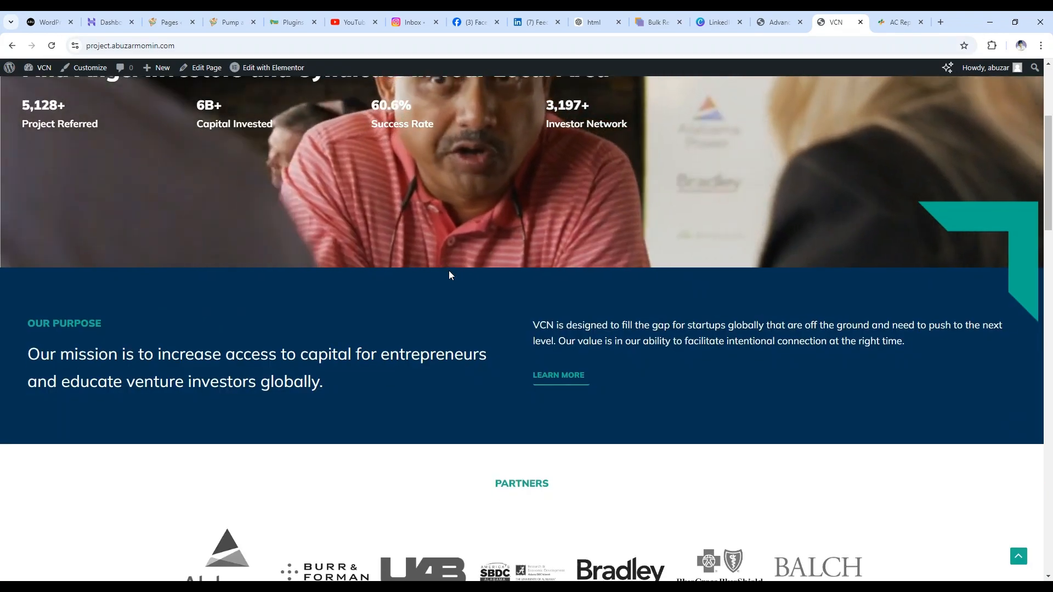
scroll(487, 275, down, 20)
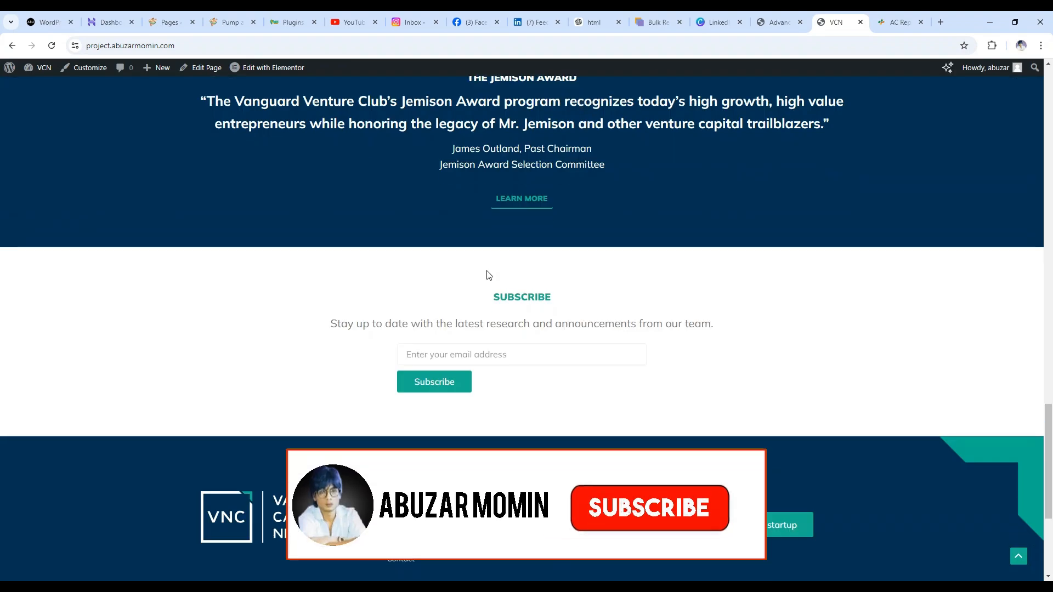
scroll(486, 271, up, 20)
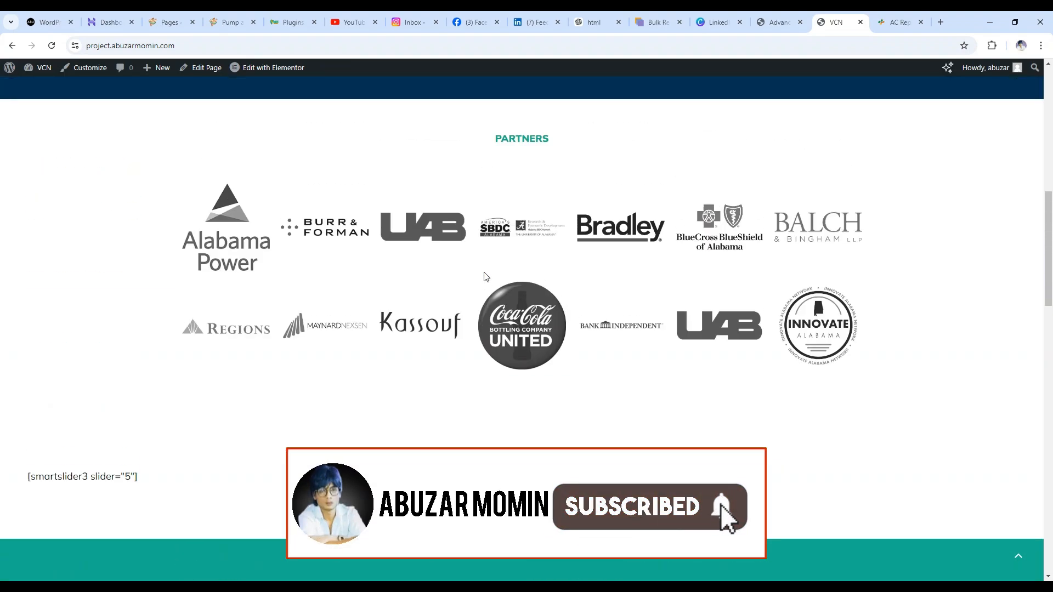
scroll(673, 227, down, 5)
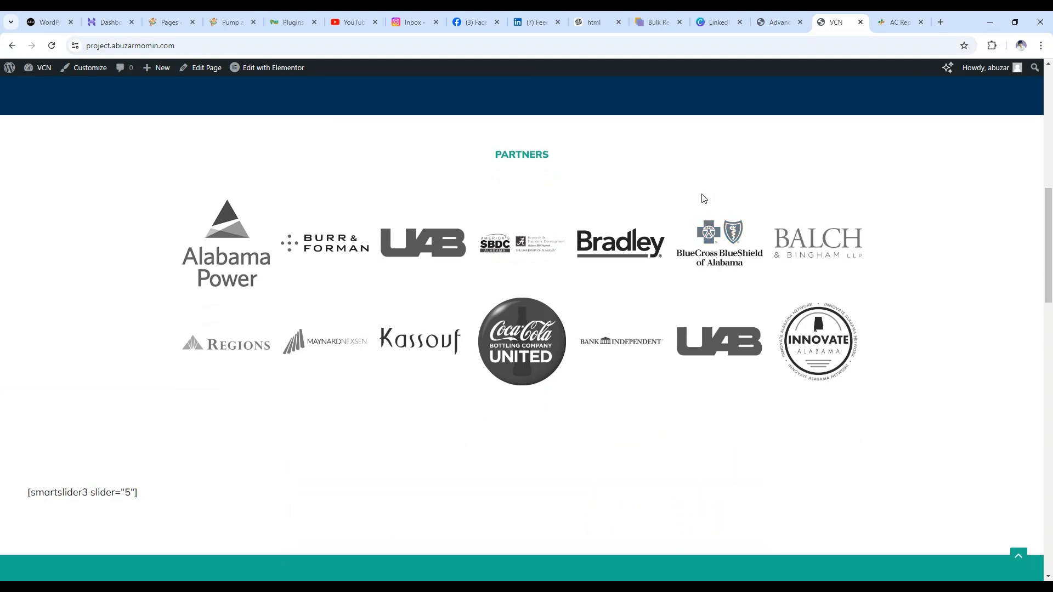
scroll(703, 217, up, 8)
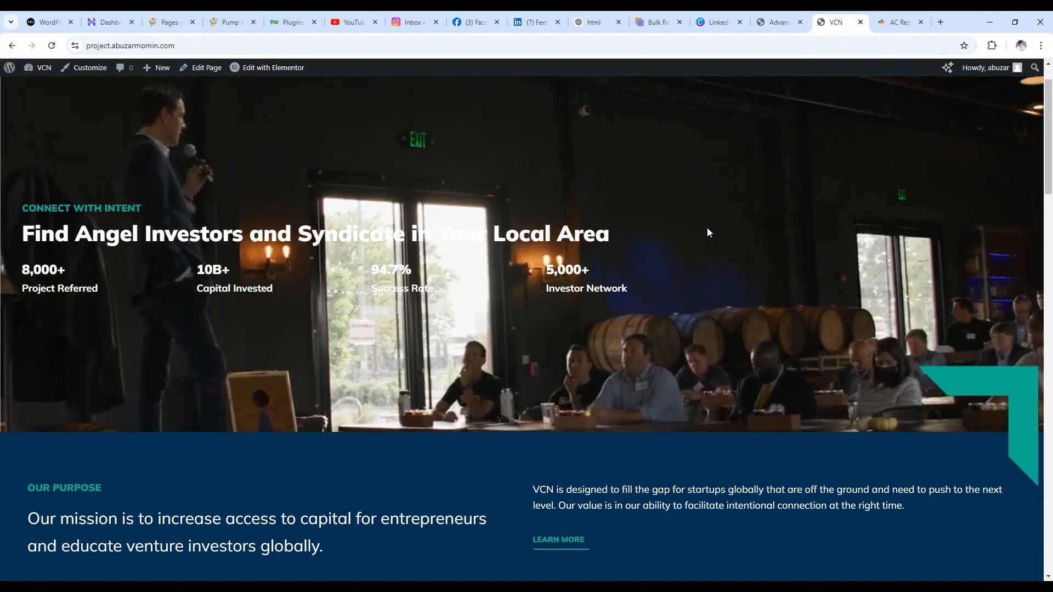
scroll(706, 236, down, 12)
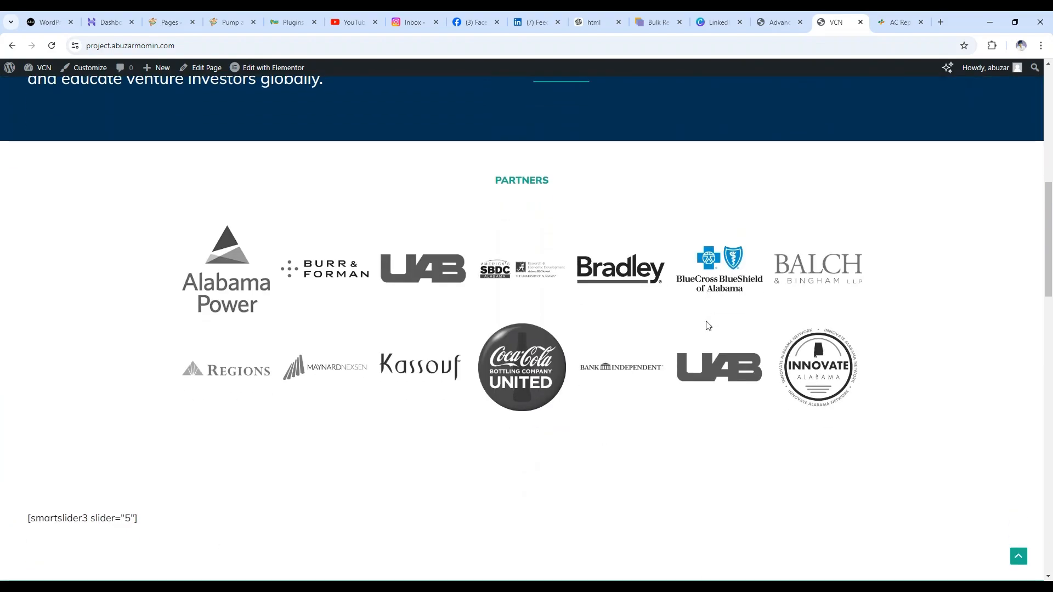
scroll(696, 320, down, 4)
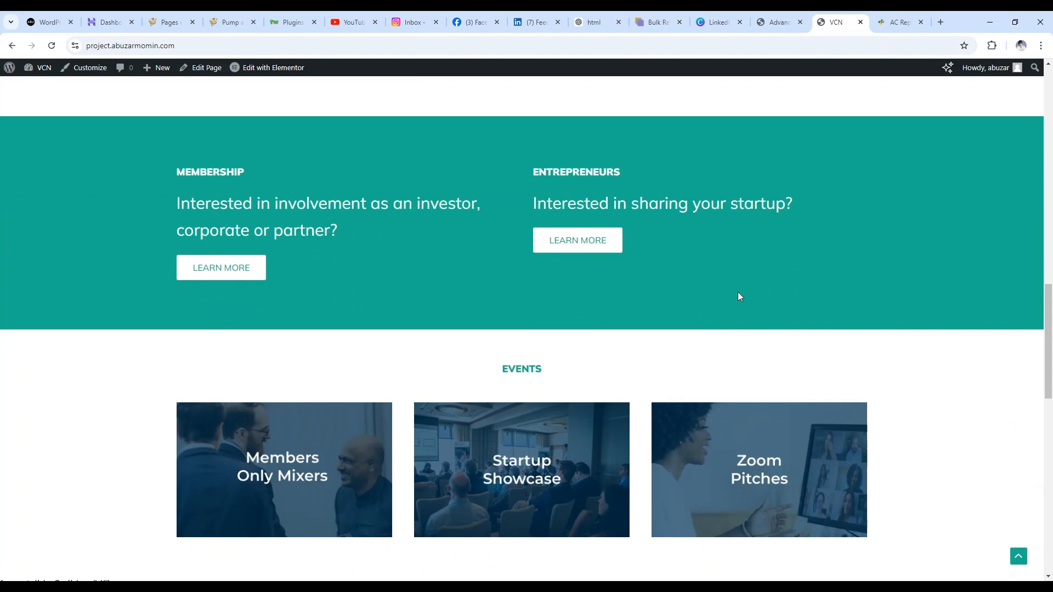